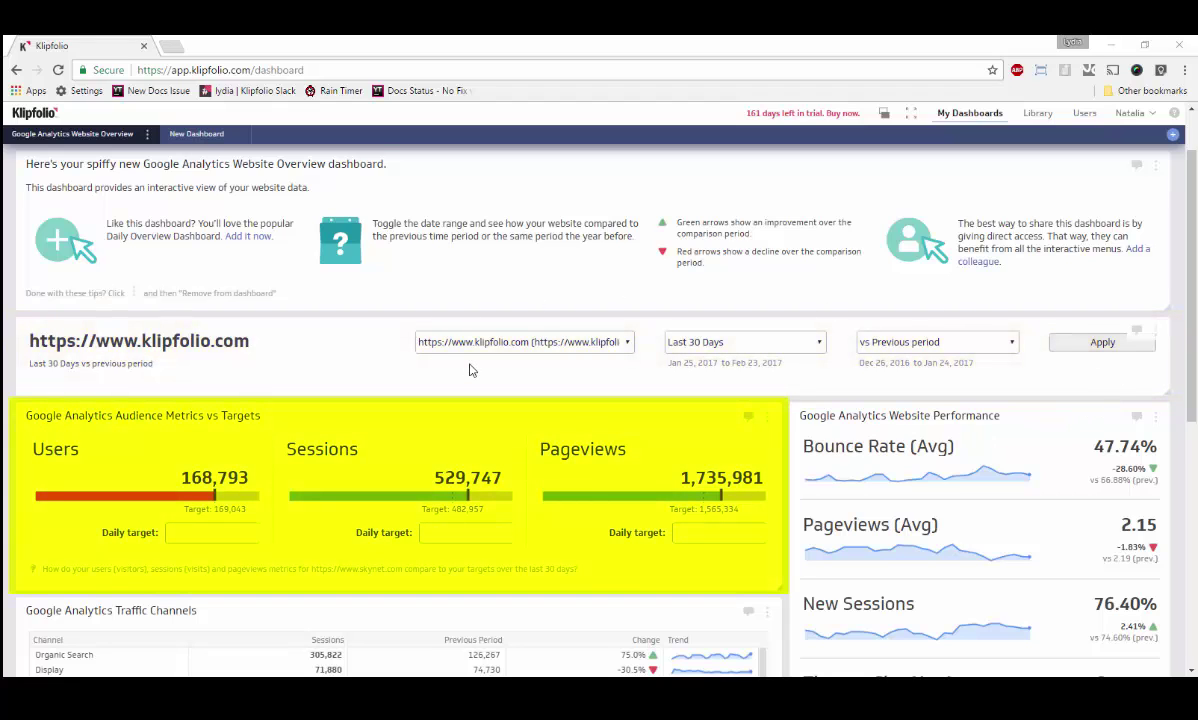
- Move the Audience Metrics vs Targets klip onto New Dashboard and review its Last 30 Days options
{"action": "left_click_drag", "start_coordinate": [327, 204], "coordinate": [219, 147]}
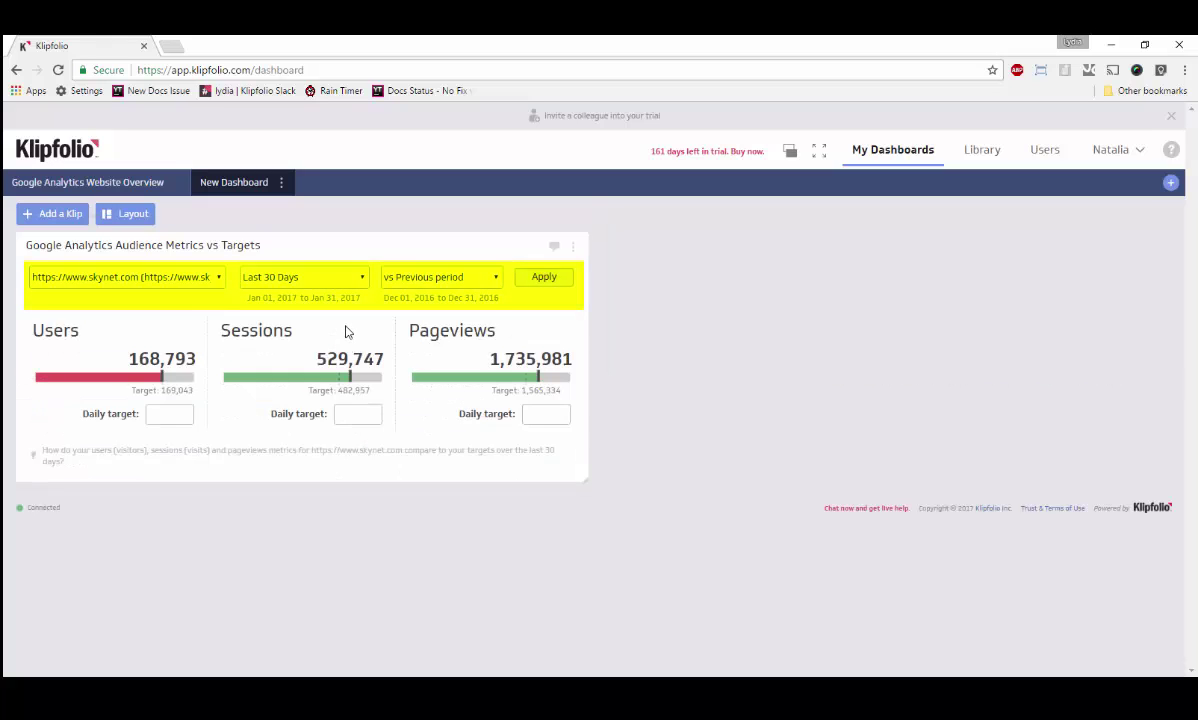
{"action": "left_click", "coordinate": [363, 280]}
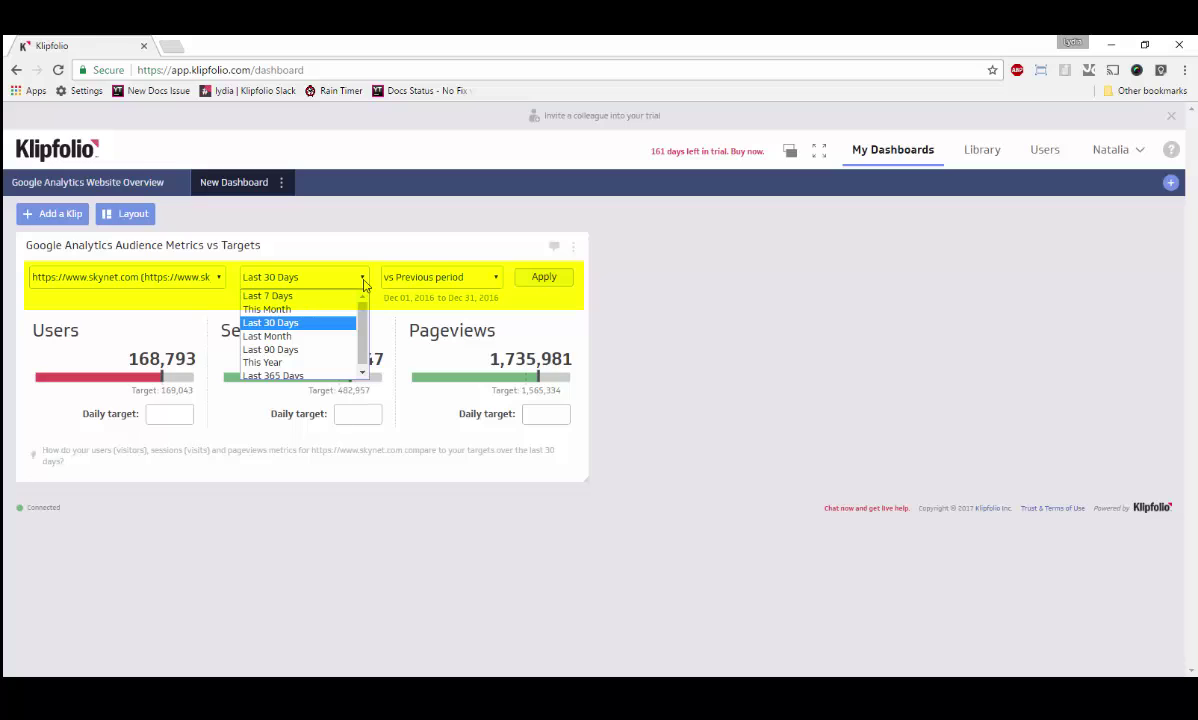
{"action": "left_click", "coordinate": [365, 285]}
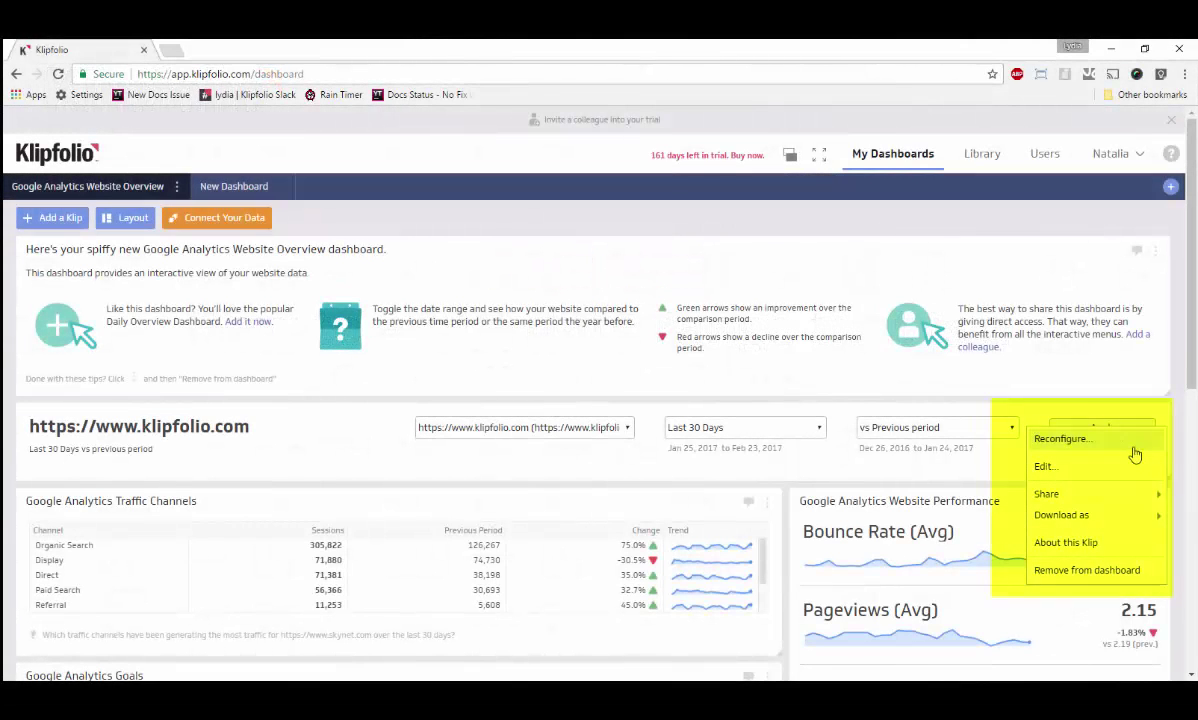
- In the Klip Editor, insert "-60" after "MTD" in the date-range Period Values array
{"action": "left_click", "coordinate": [1125, 470]}
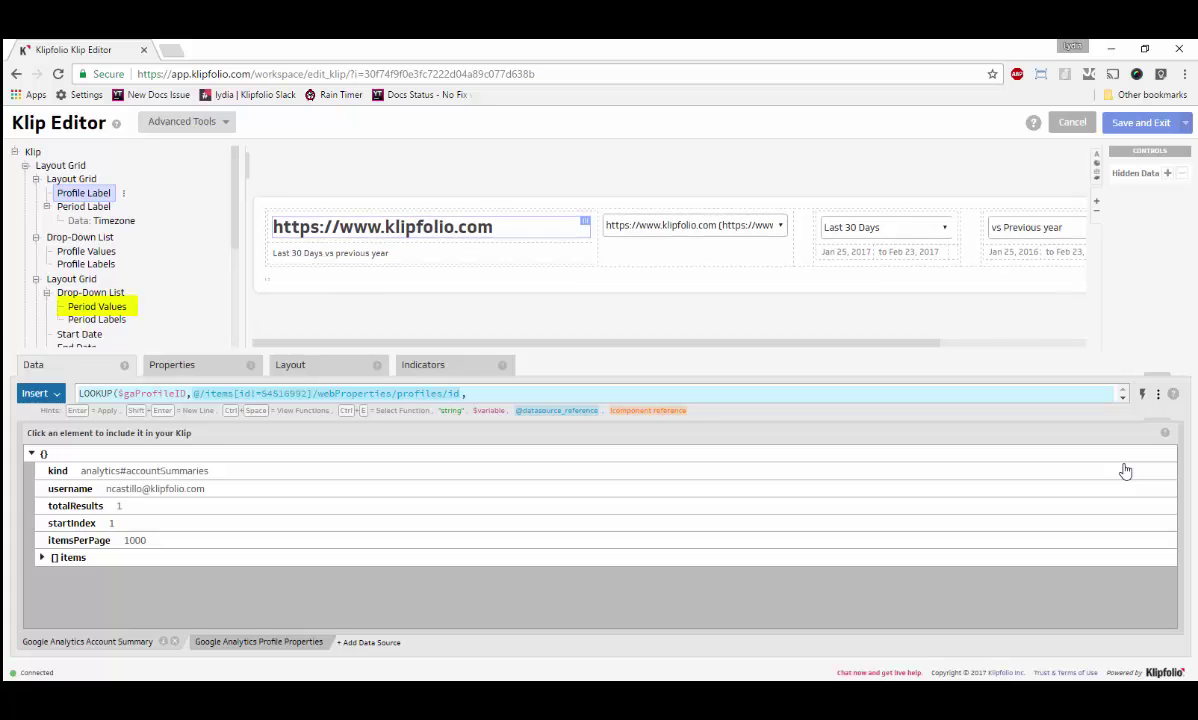
{"action": "left_click", "coordinate": [878, 232]}
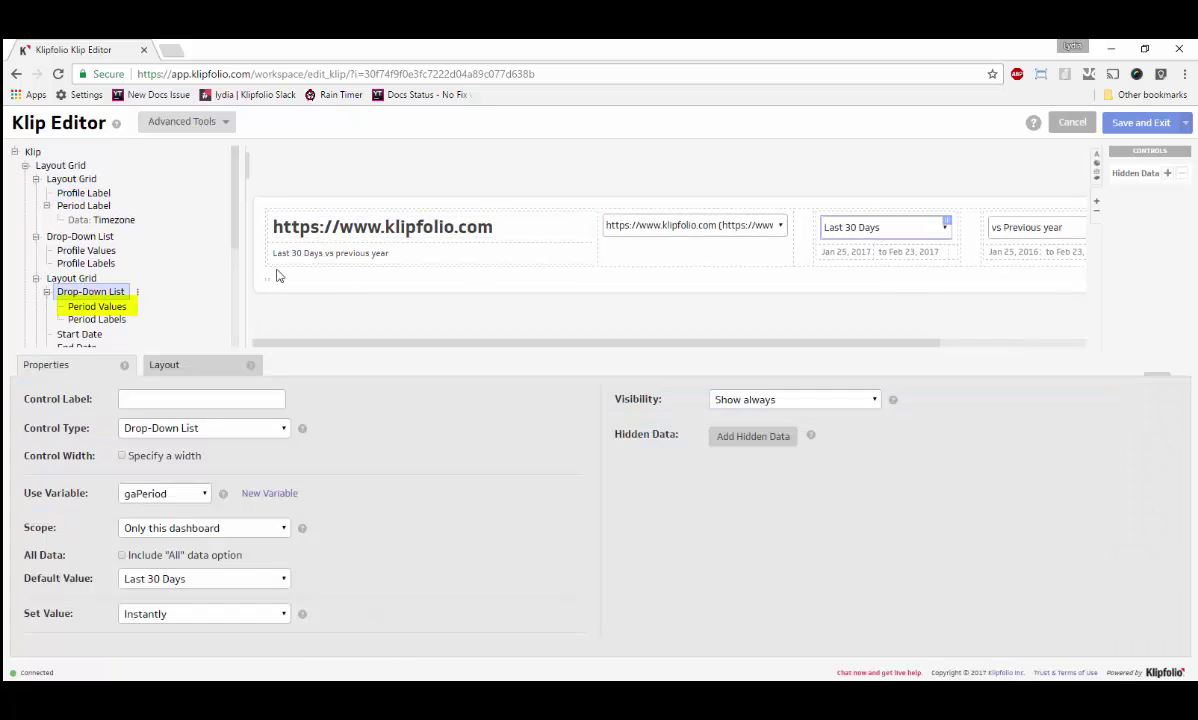
{"action": "left_click", "coordinate": [100, 306]}
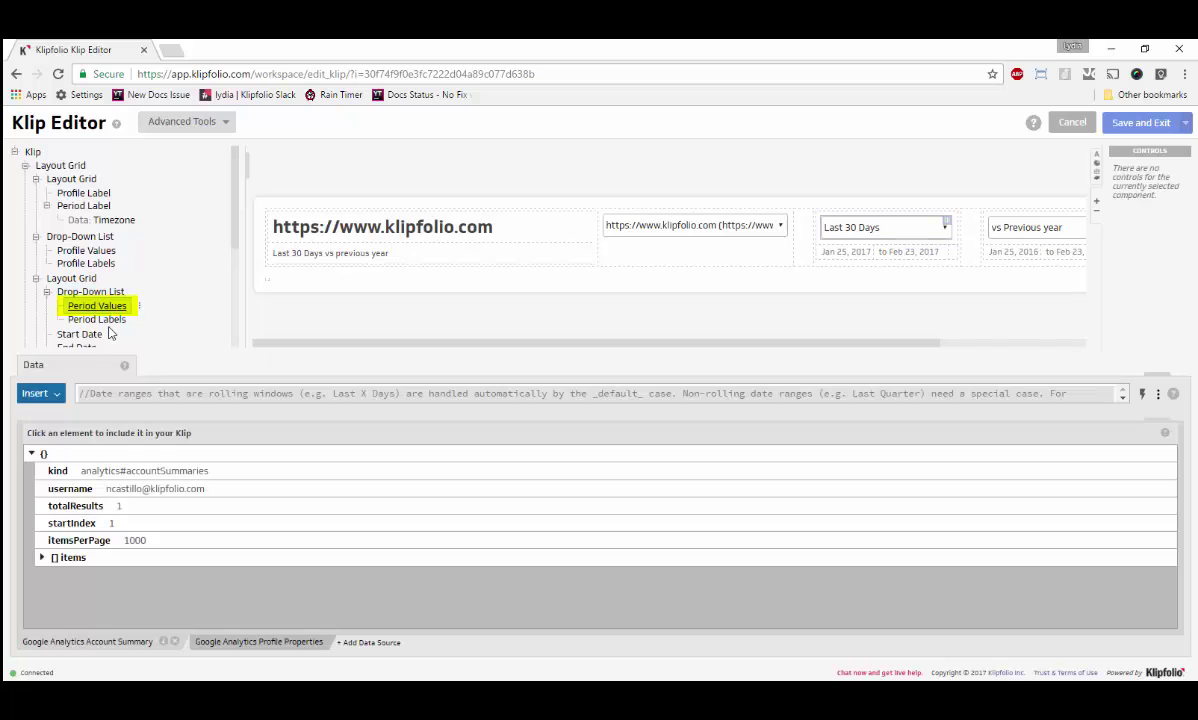
{"action": "left_click", "coordinate": [310, 398]}
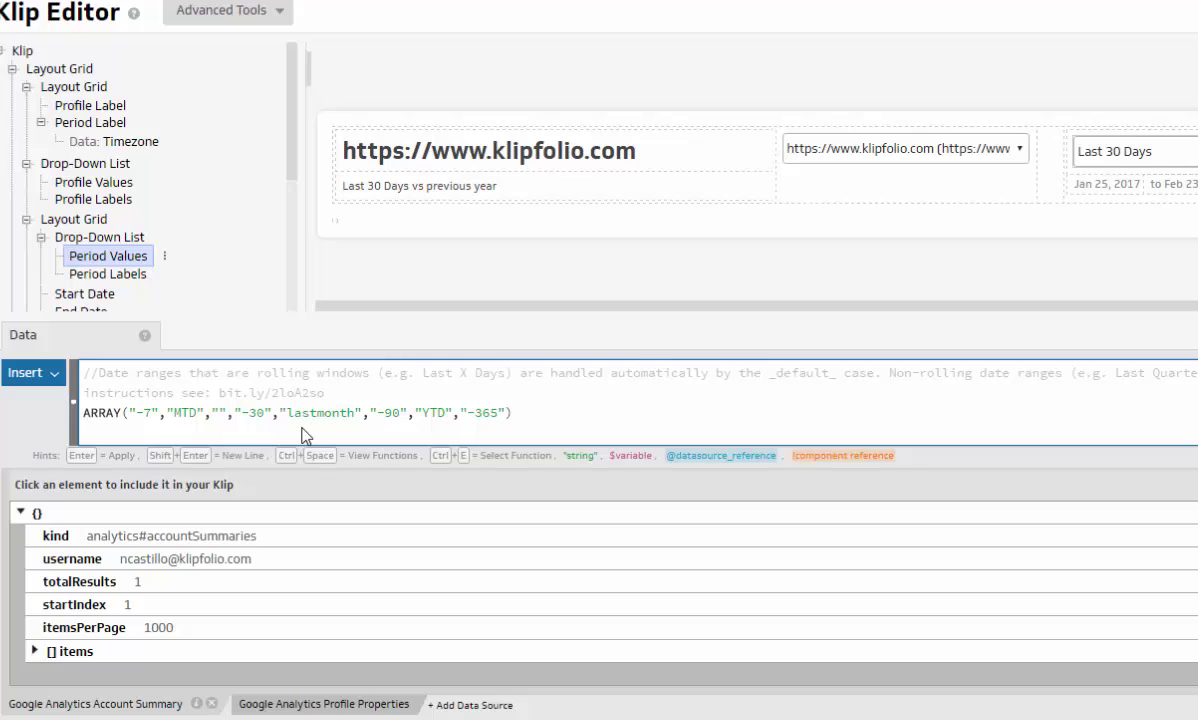
{"action": "type", "text": "\"-60"}
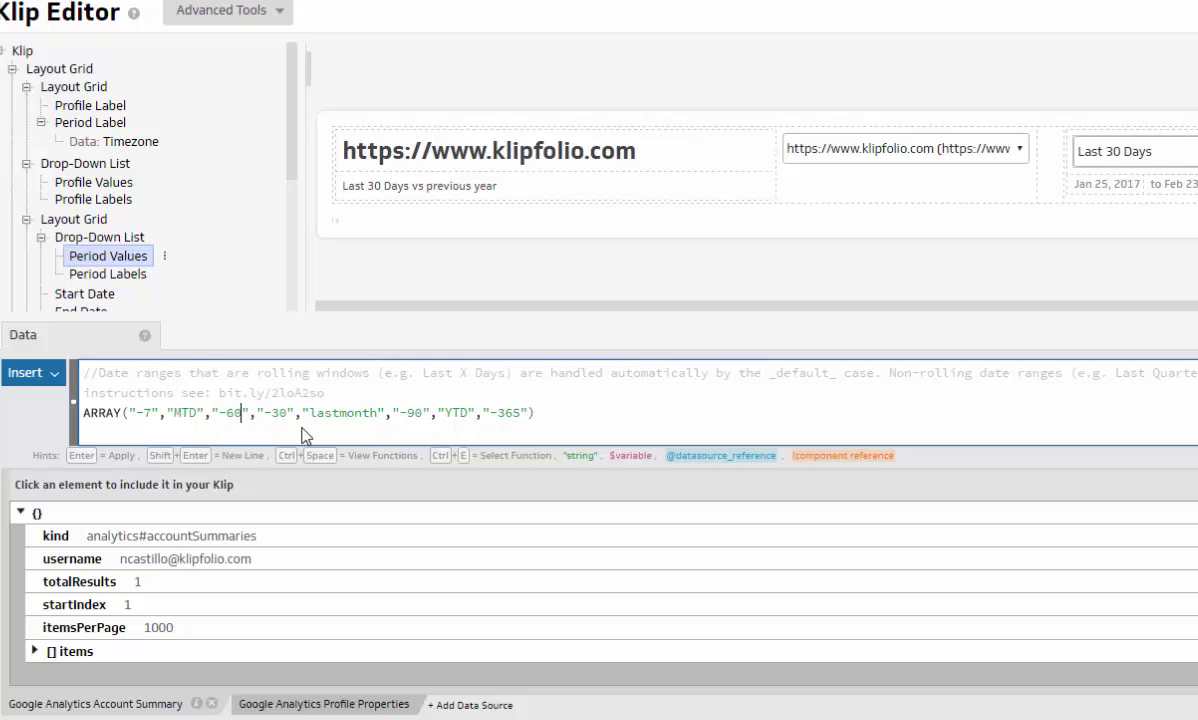
- Insert a "Last 60 Days" label after "This Month" in the Period Labels array
{"action": "left_click", "coordinate": [115, 276]}
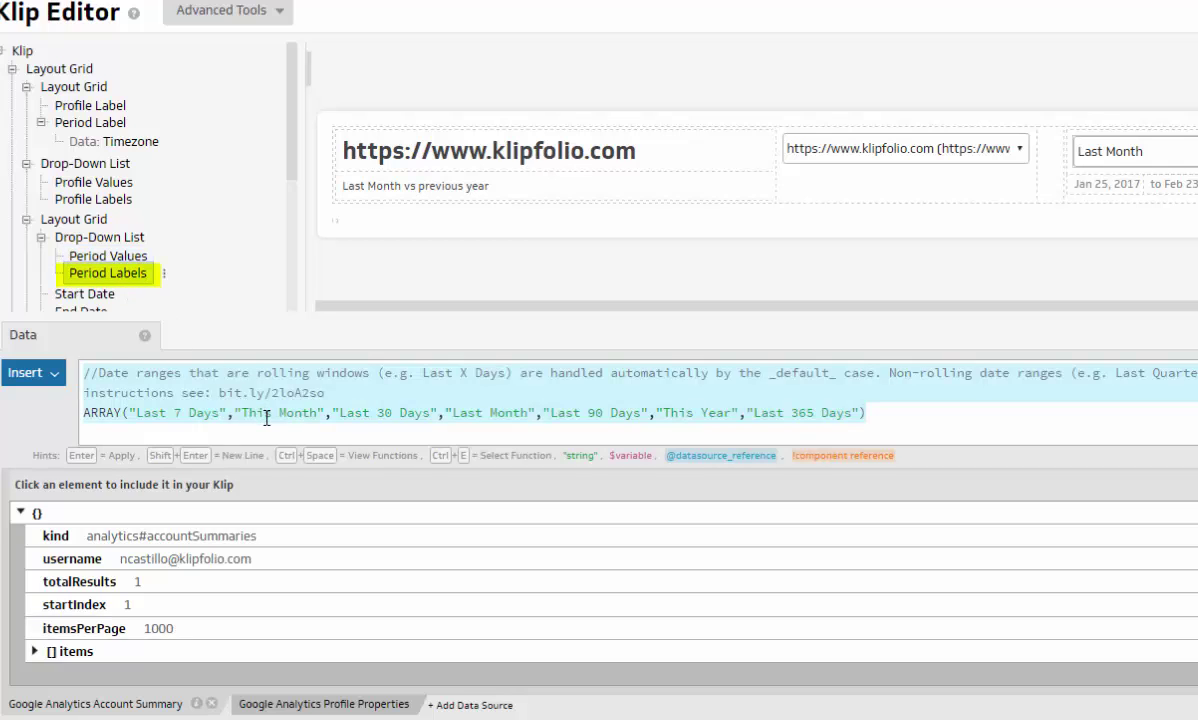
{"action": "left_click", "coordinate": [340, 407]}
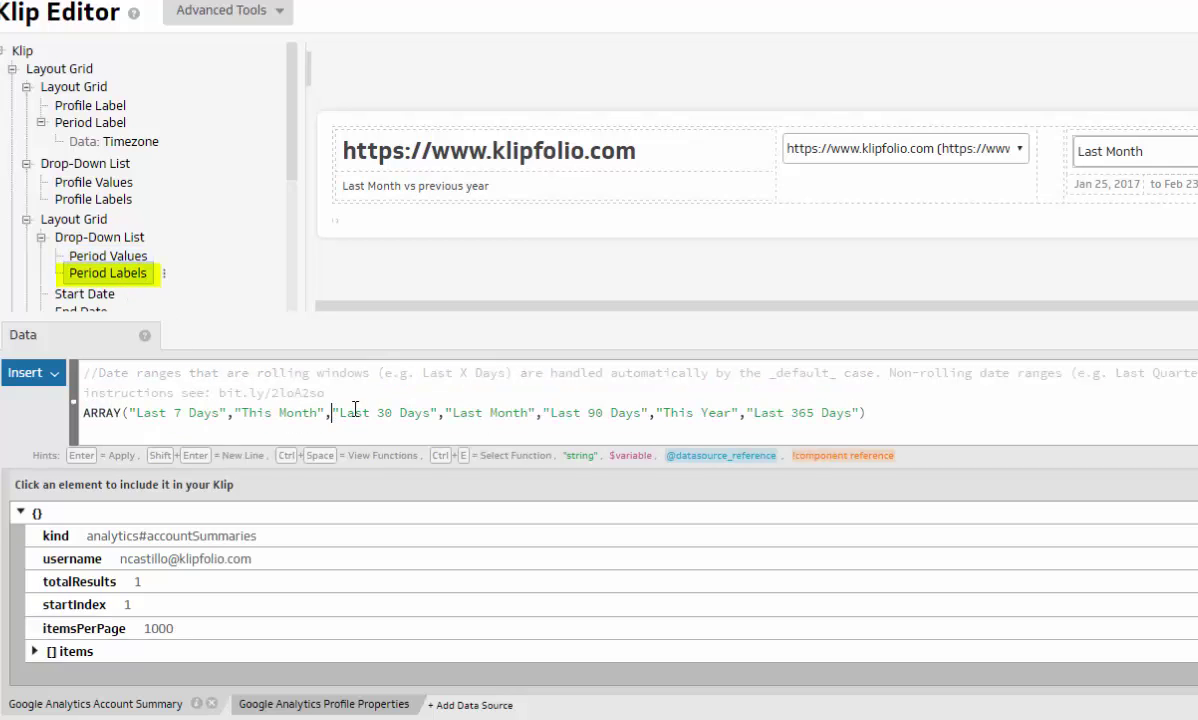
{"action": "type", "text": ","}
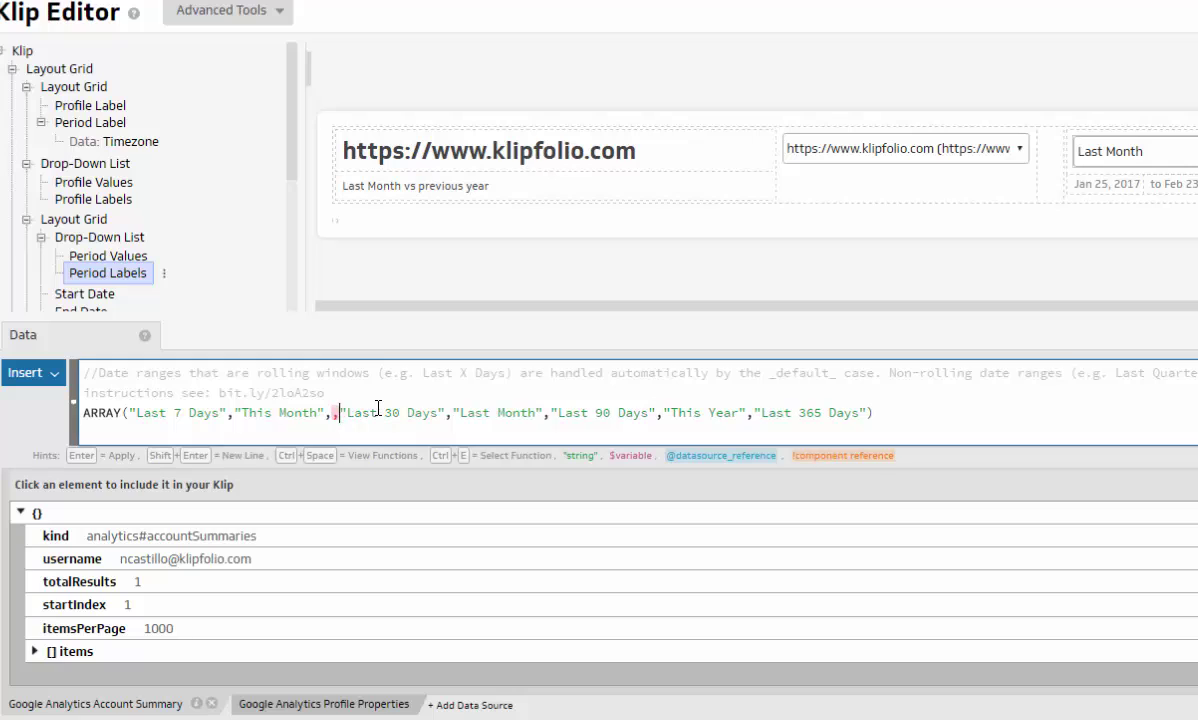
{"action": "type", "text": "\"This Month\",\""}
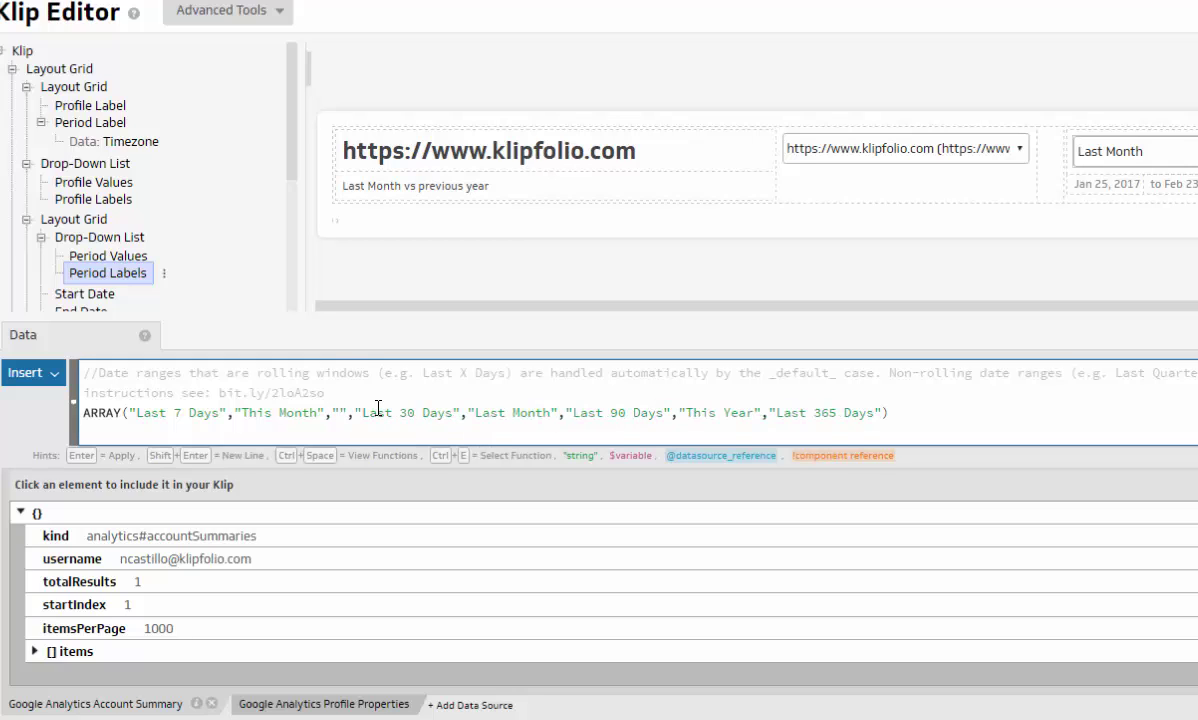
{"action": "type", "text": "Last"}
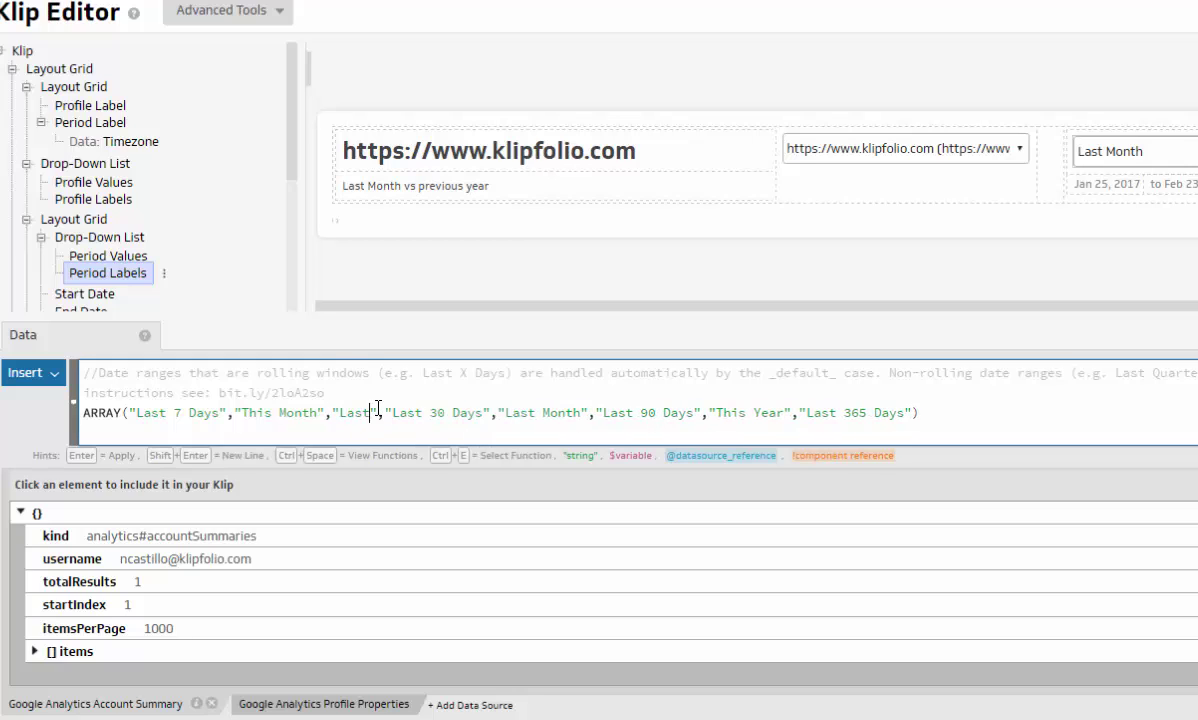
{"action": "type", "text": " 60 Day"}
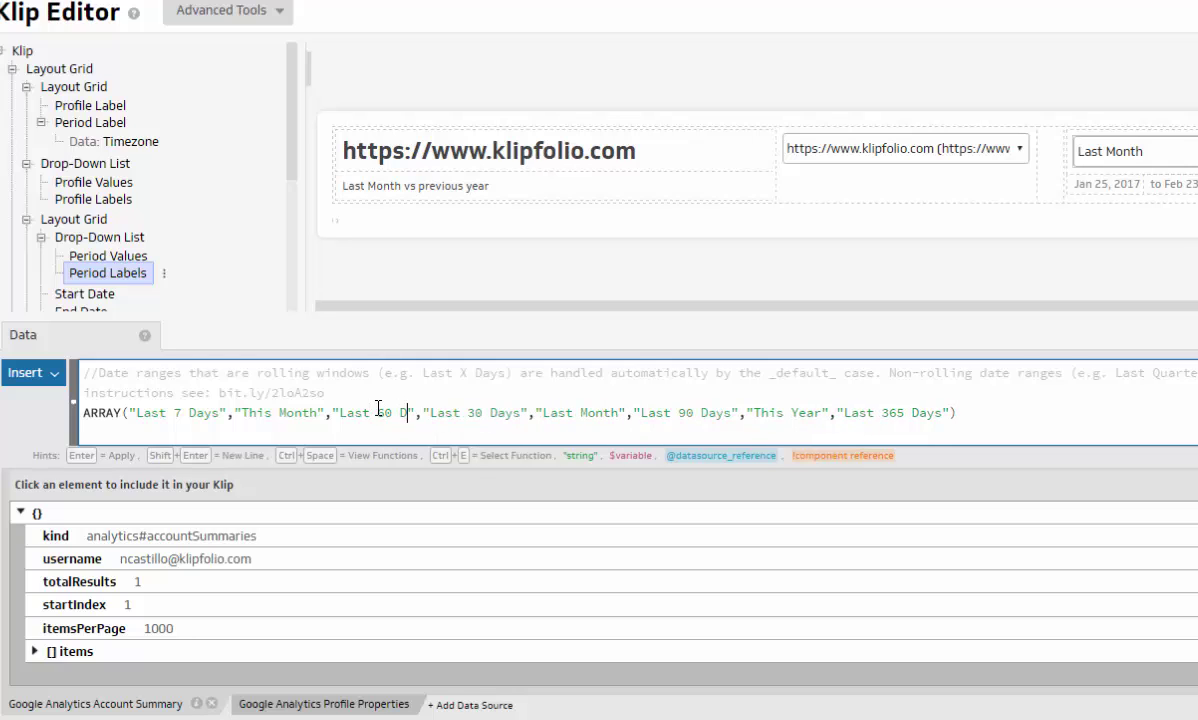
{"action": "type", "text": "s"}
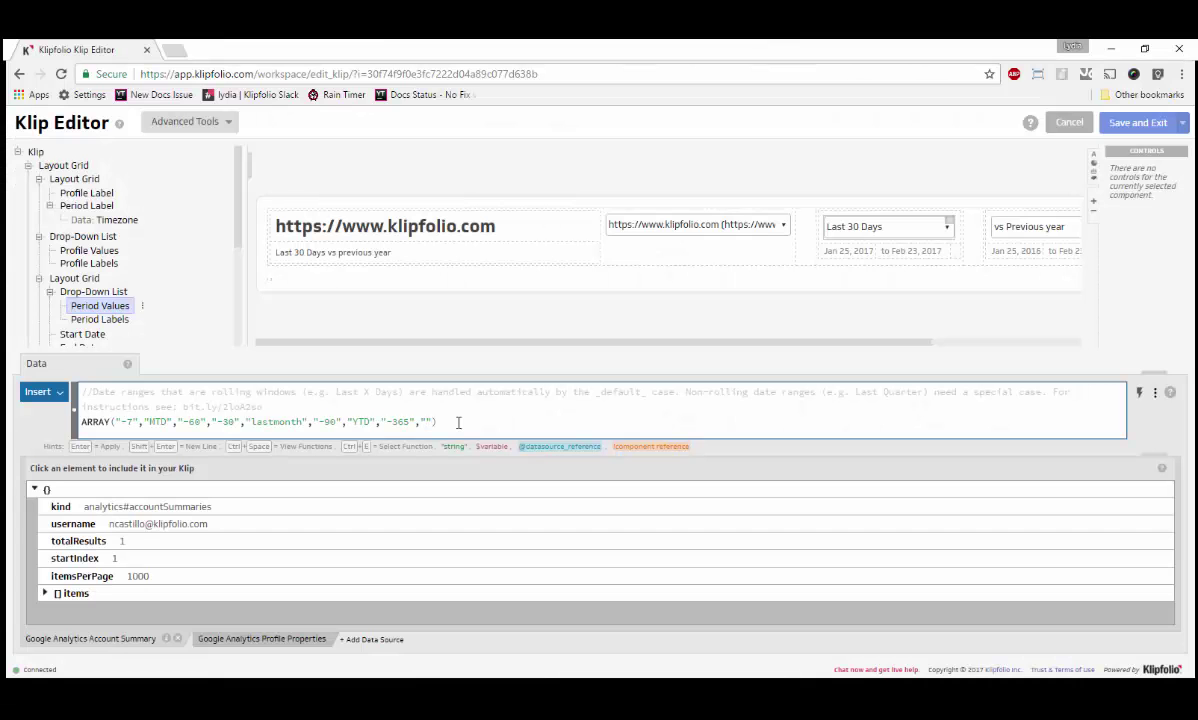
- Make lastquarter the final Period Value and append a "Last Quarter" label to Period Labels
{"action": "type", "text": "lastquarter"}
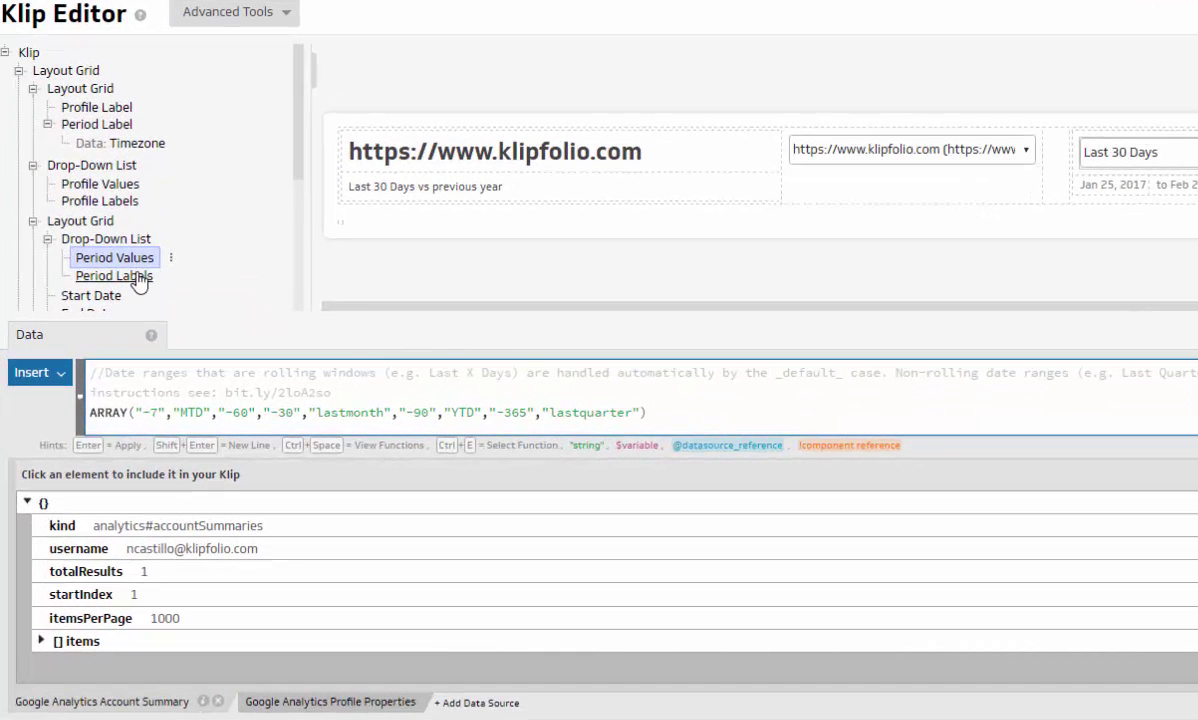
{"action": "left_click", "coordinate": [137, 276]}
{"action": "left_click", "coordinate": [1010, 415]}
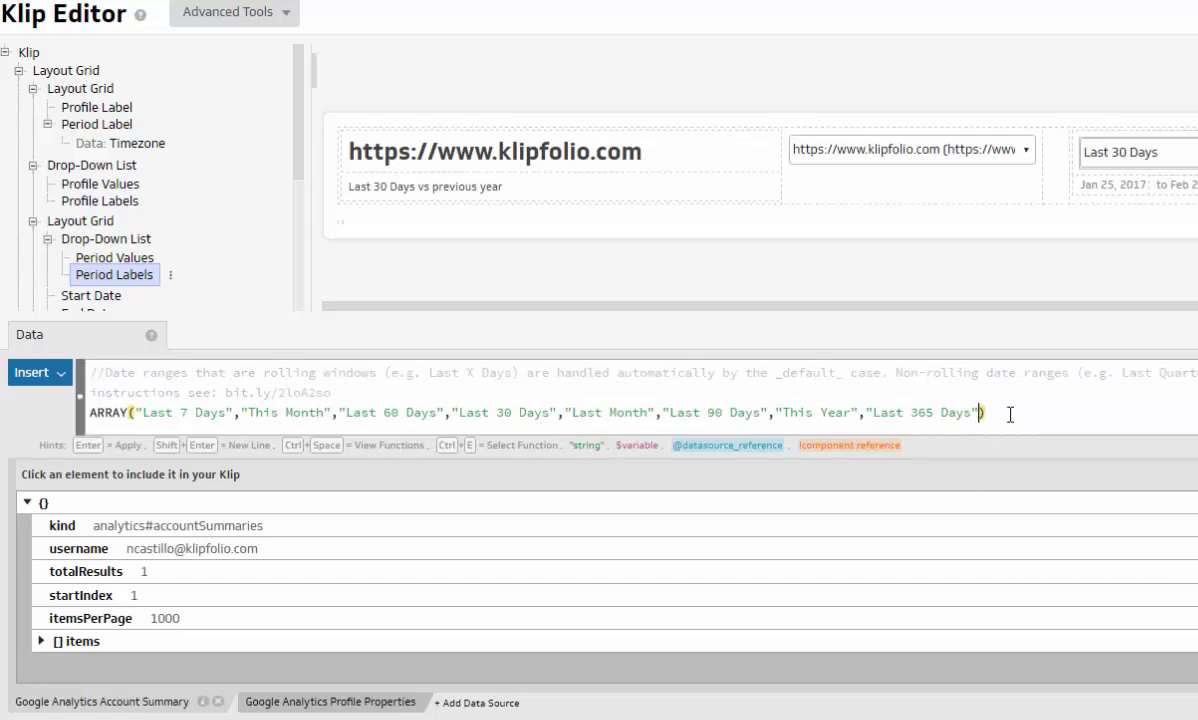
{"action": "type", "text": ",\"Last "}
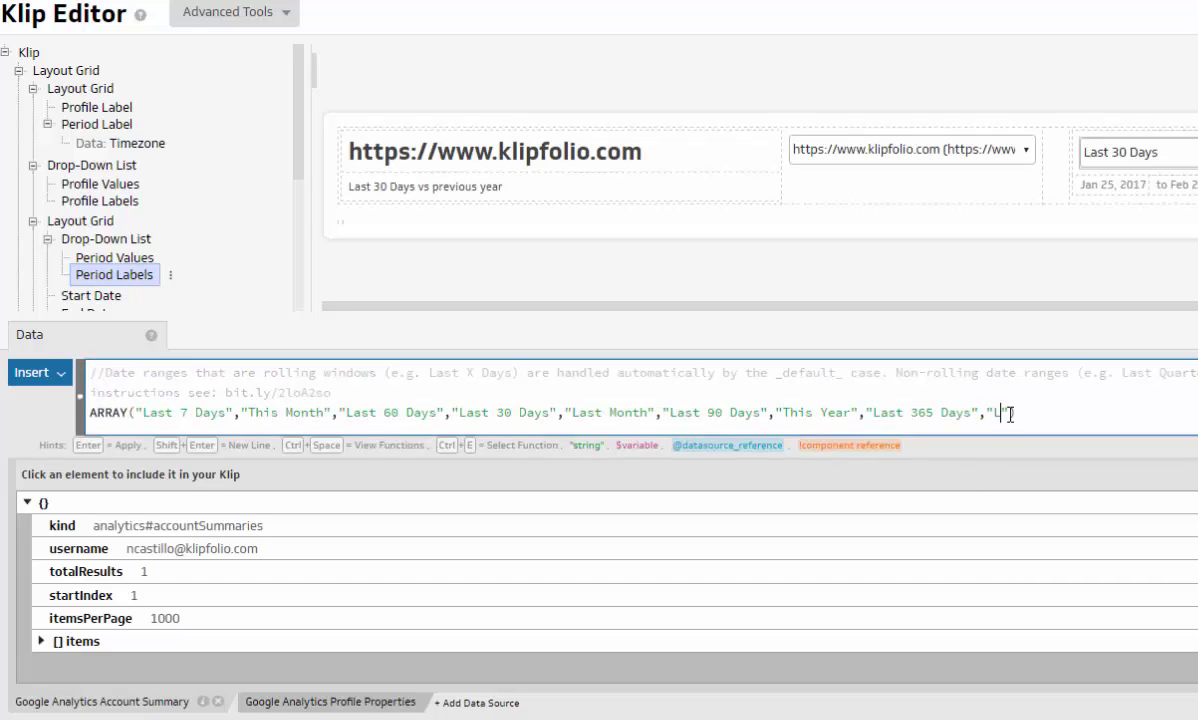
{"action": "type", "text": "Quarter"}
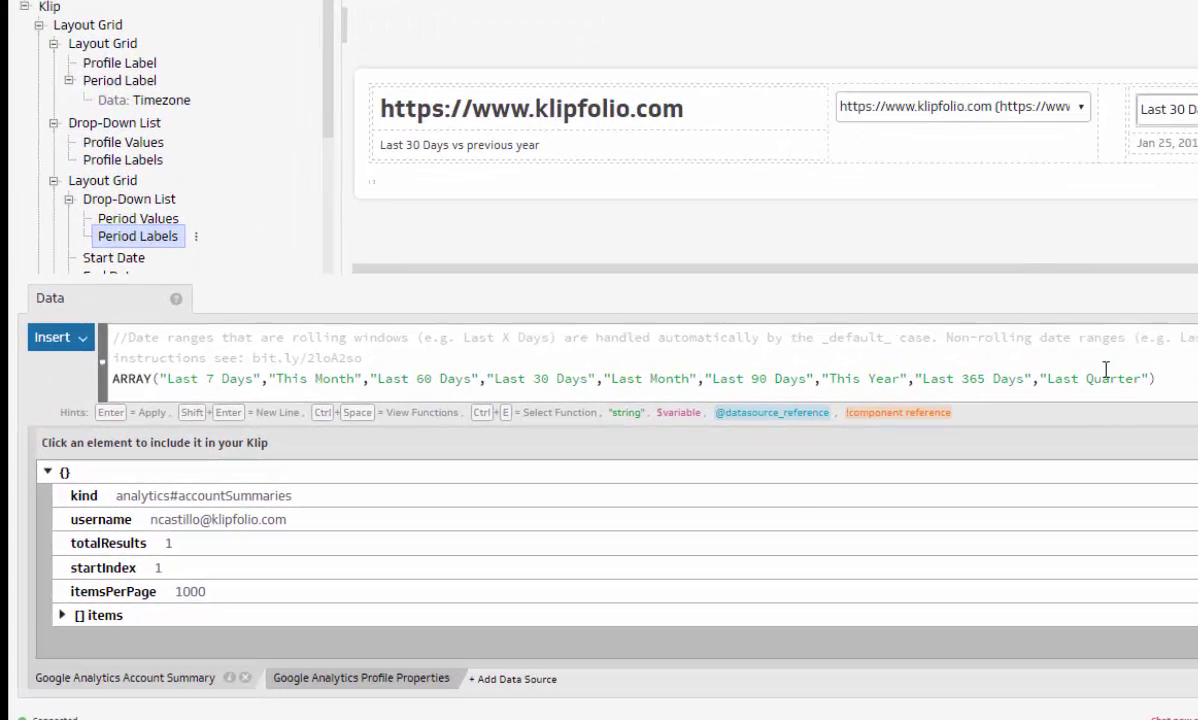
{"action": "left_click", "coordinate": [140, 218]}
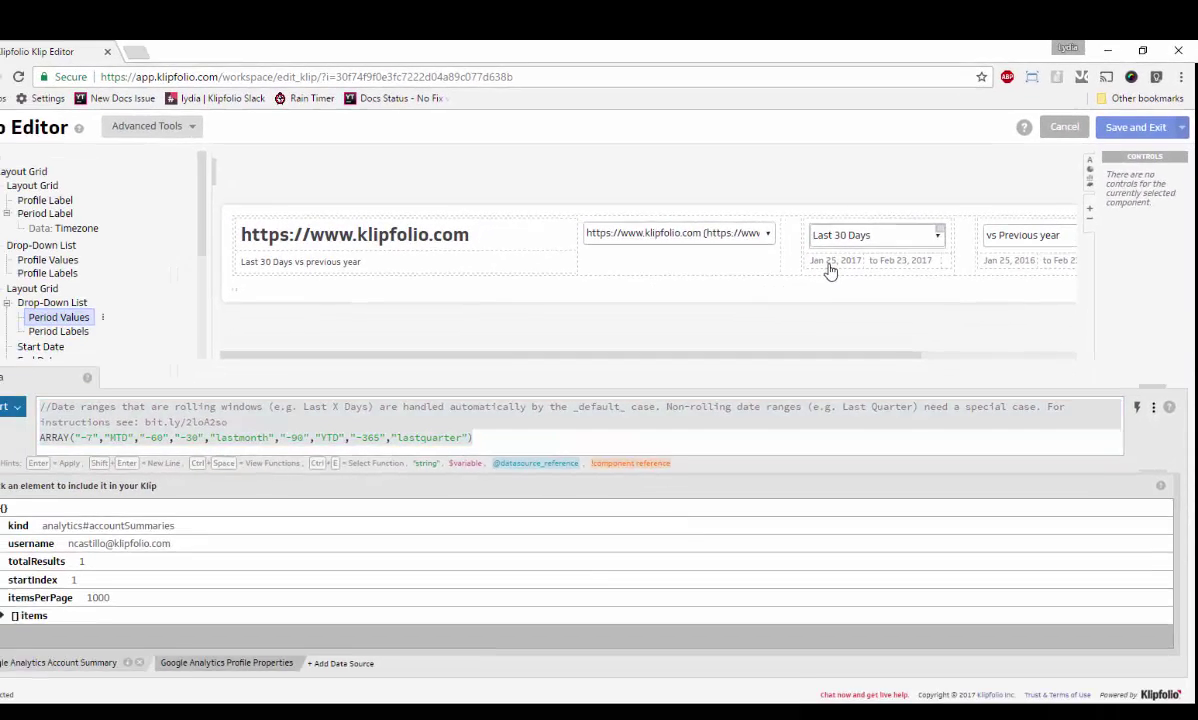
- Duplicate the lastmonth case of the Start Date formula onto a new line below it
{"action": "left_click", "coordinate": [733, 333]}
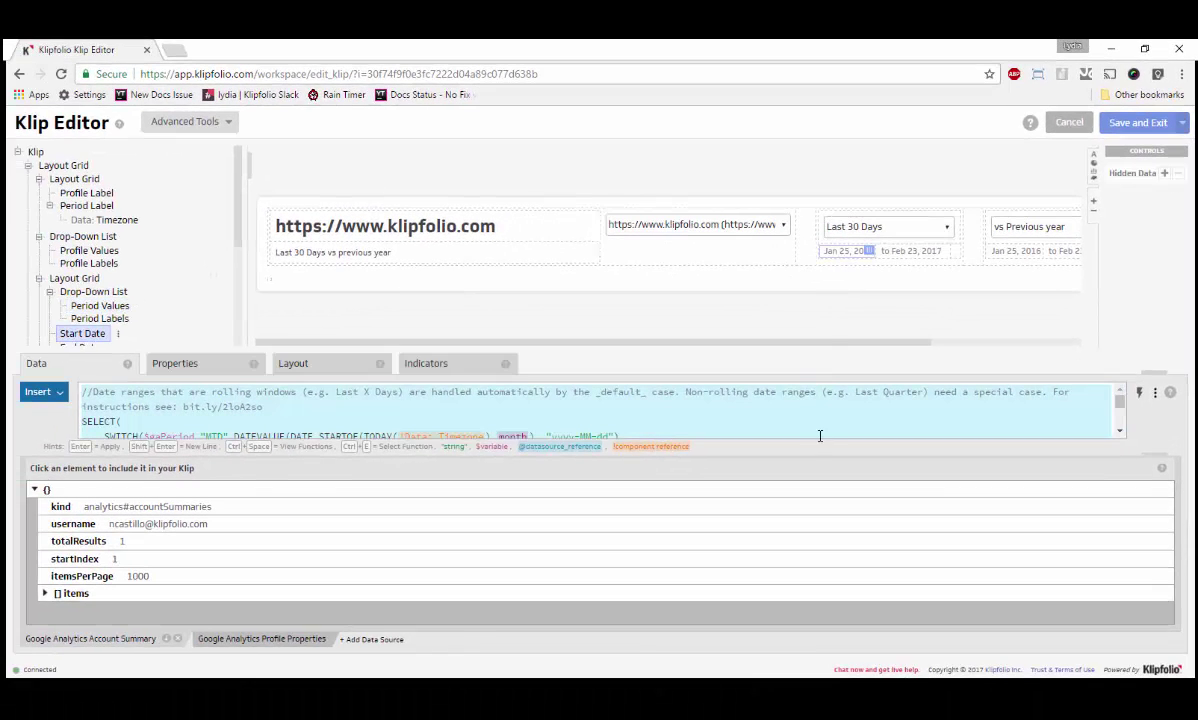
{"action": "left_click_drag", "start_coordinate": [1141, 456], "coordinate": [1128, 508]}
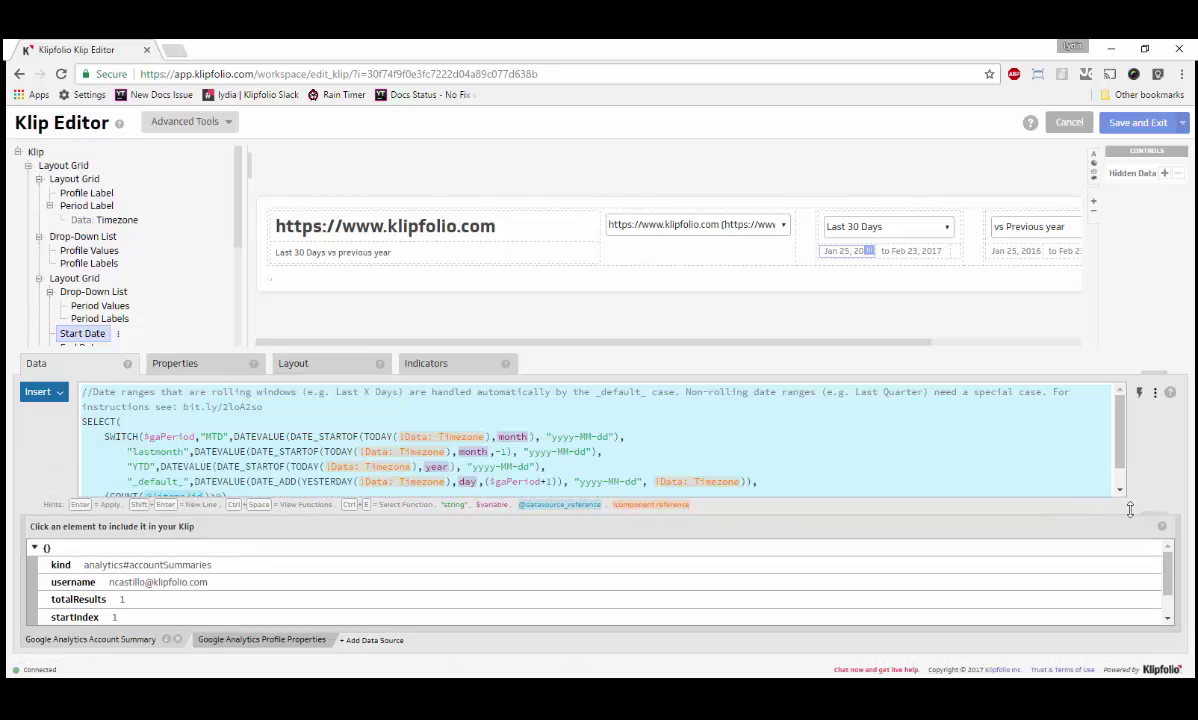
{"action": "left_click", "coordinate": [731, 443]}
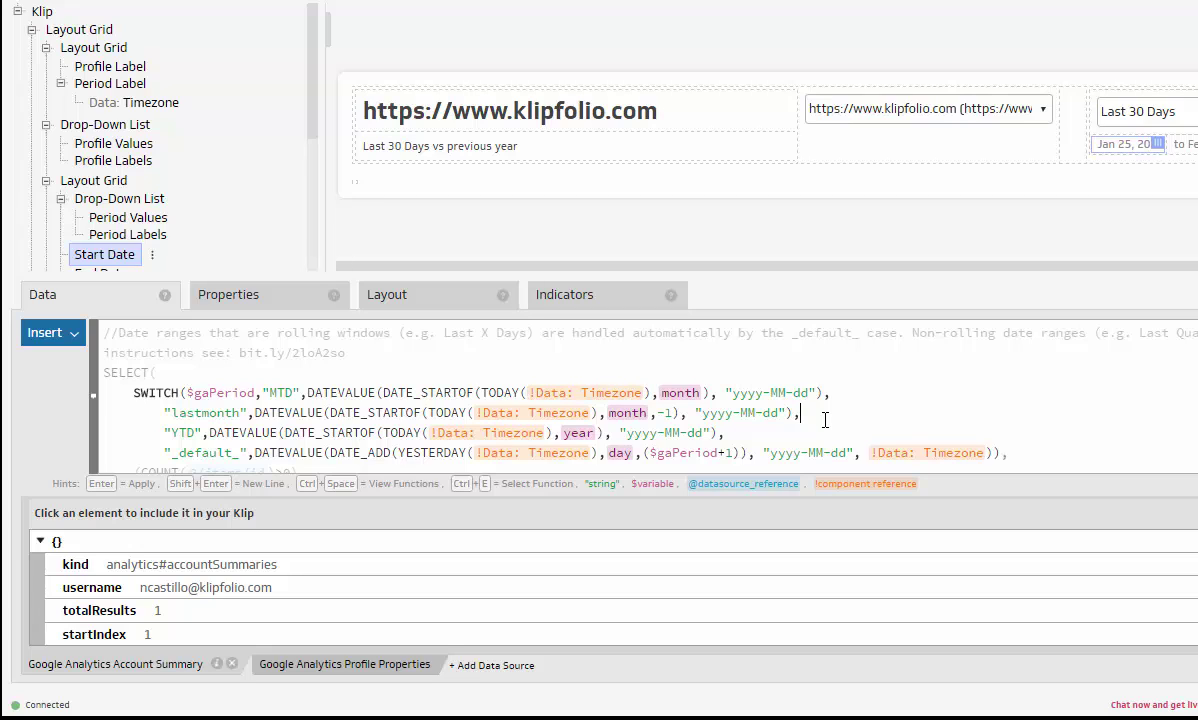
{"action": "left_click_drag", "start_coordinate": [825, 416], "coordinate": [166, 410]}
{"action": "key", "text": "ctrl+c"}
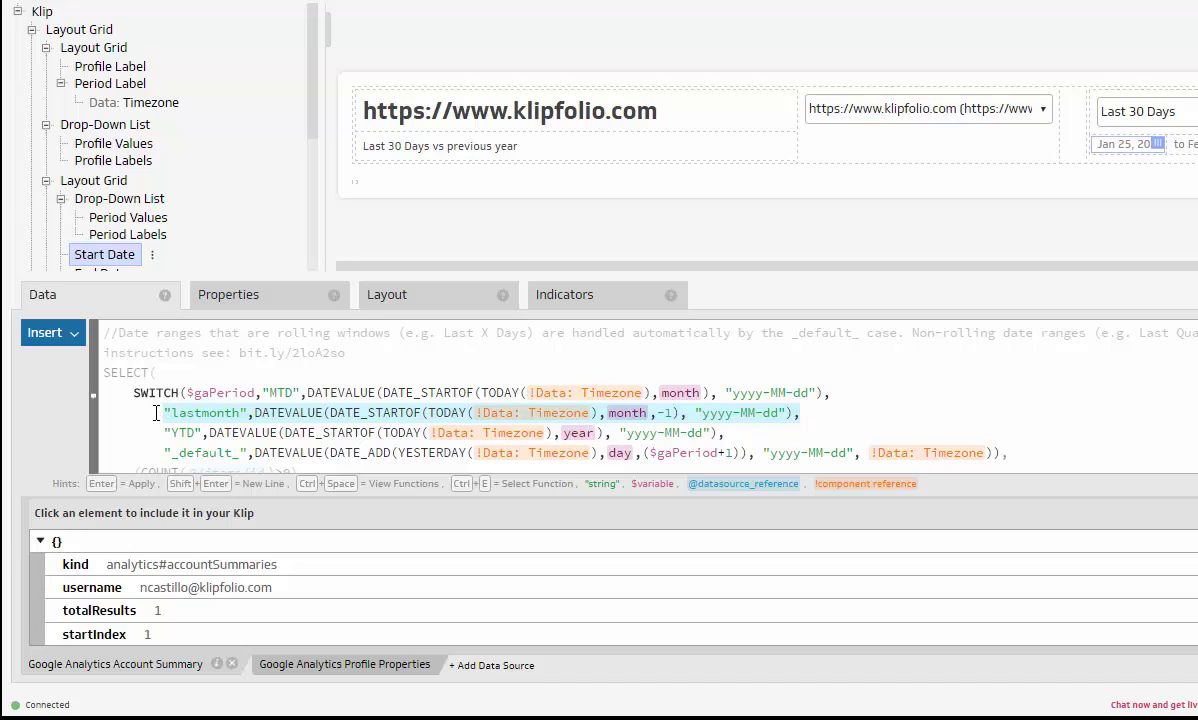
{"action": "left_click", "coordinate": [828, 415]}
{"action": "key", "text": "shift+Return"}
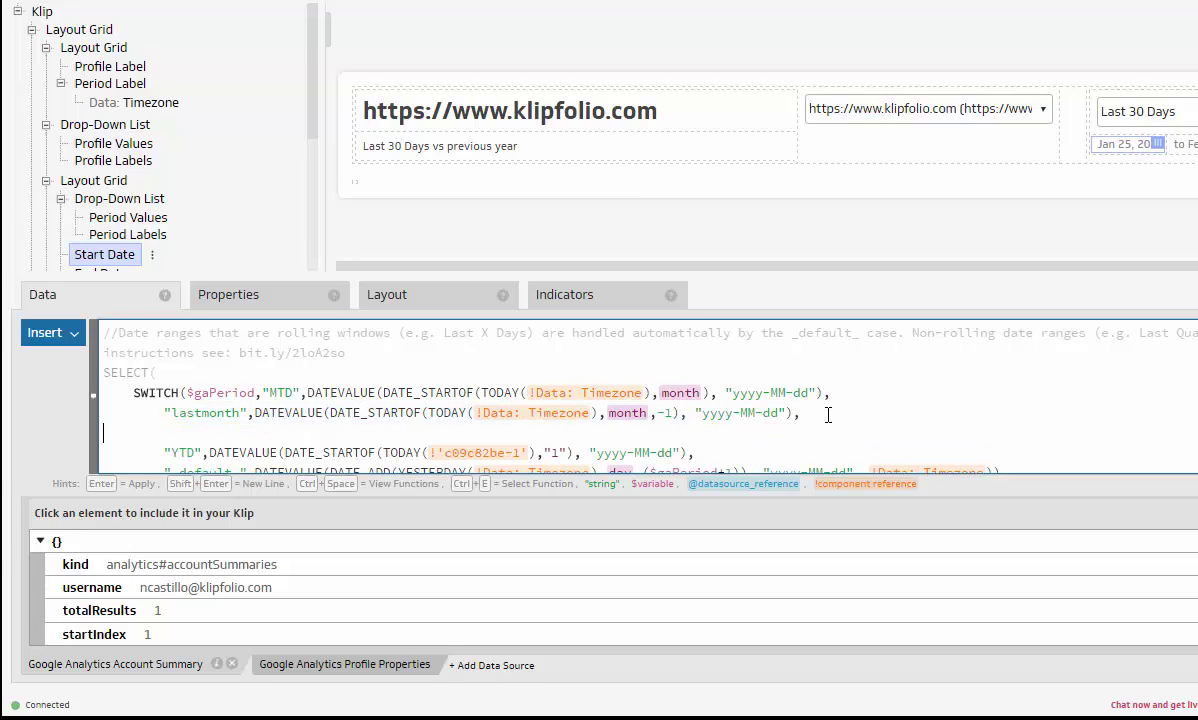
{"action": "key", "text": "ctrl+v"}
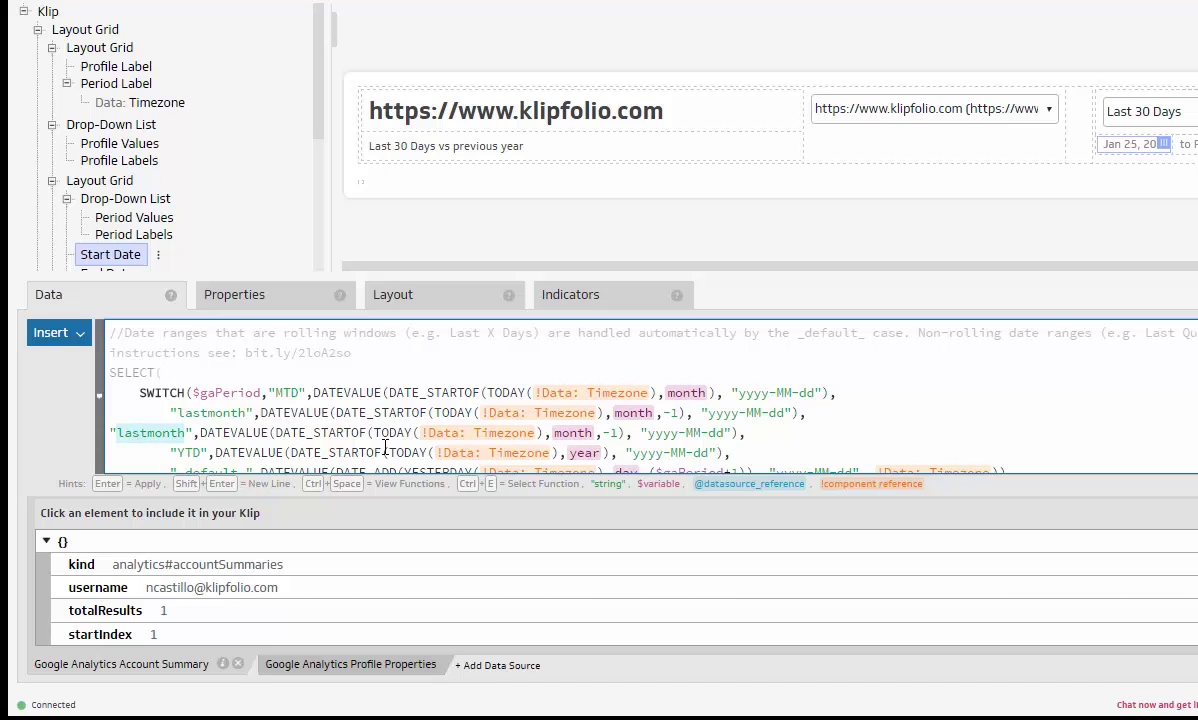
- Rename the copied case to lastquarter and change its date unit to quarter
{"action": "key", "text": "BackSpace"}
{"action": "type", "text": "last"}
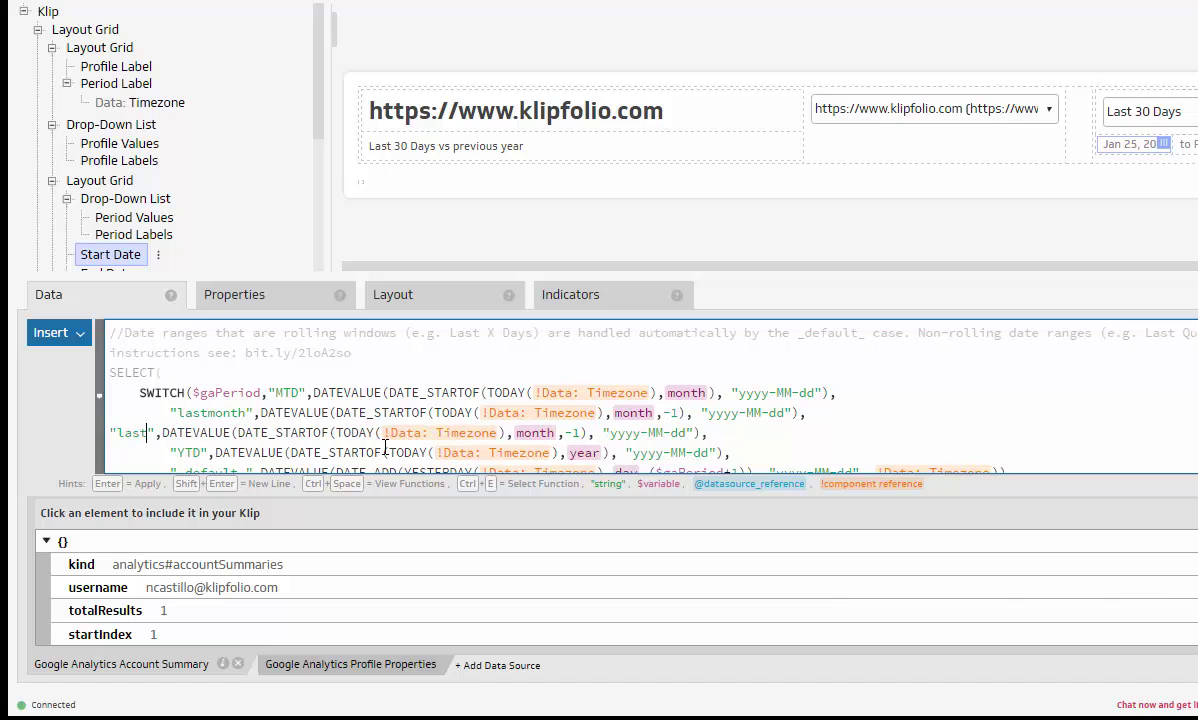
{"action": "type", "text": "quarter"}
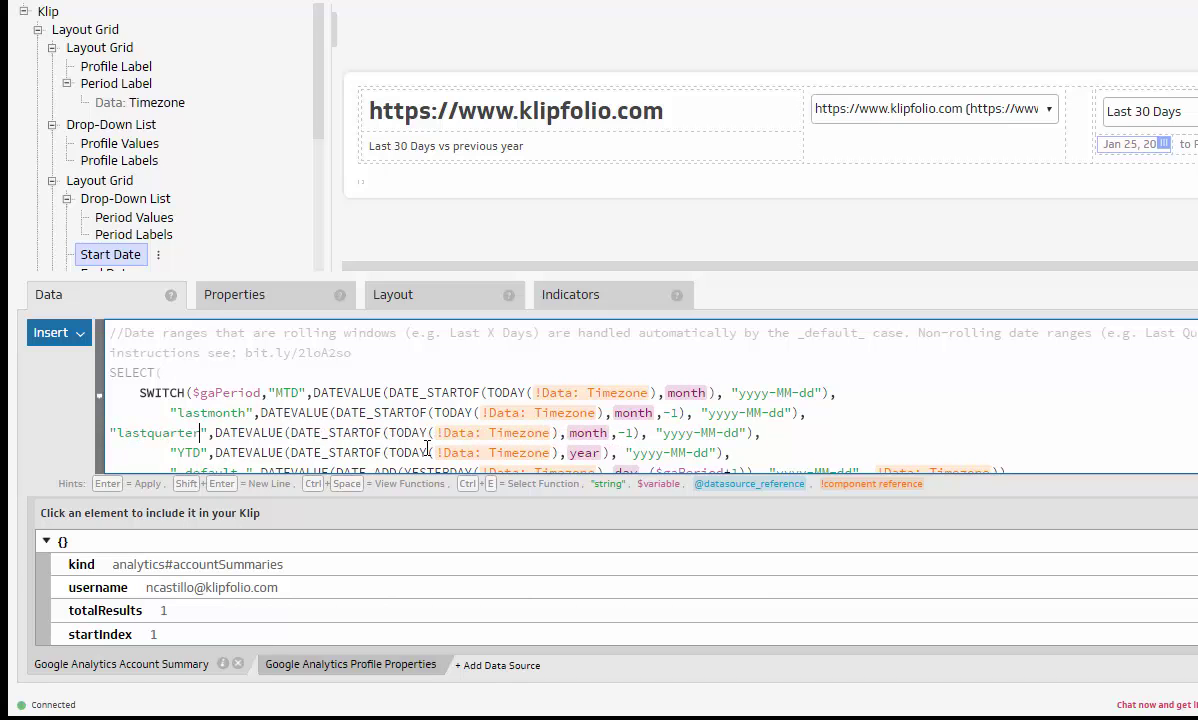
{"action": "left_click", "coordinate": [578, 436]}
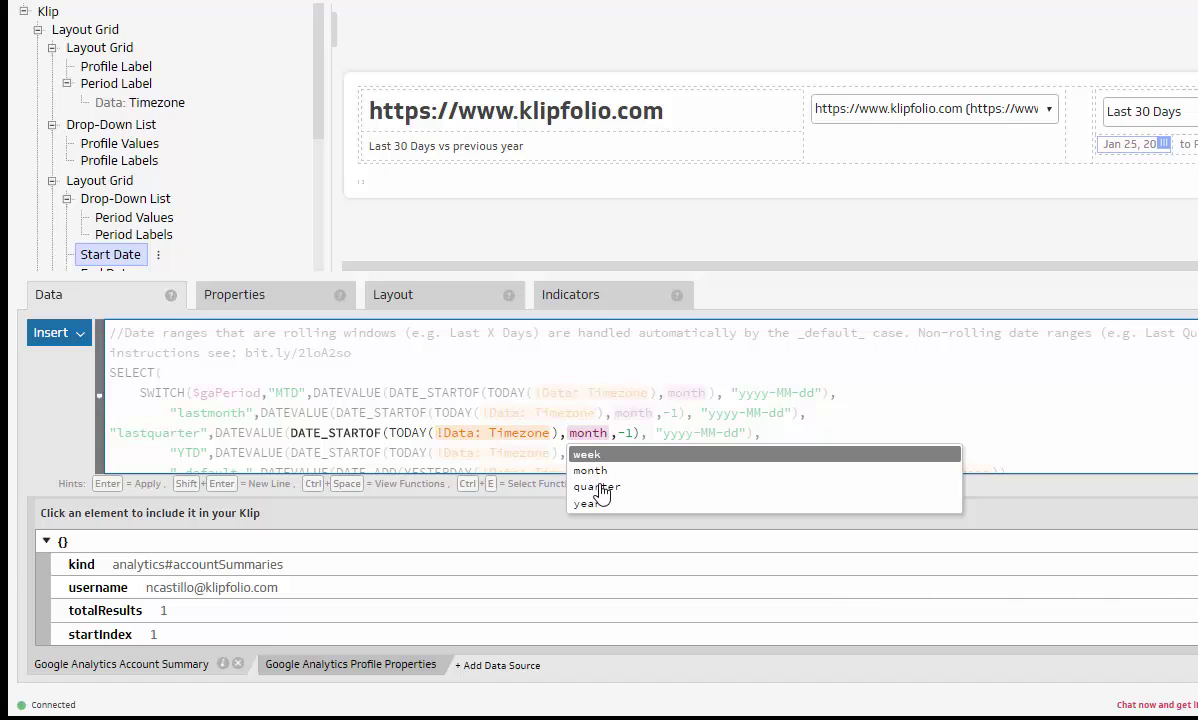
{"action": "left_click", "coordinate": [601, 488]}
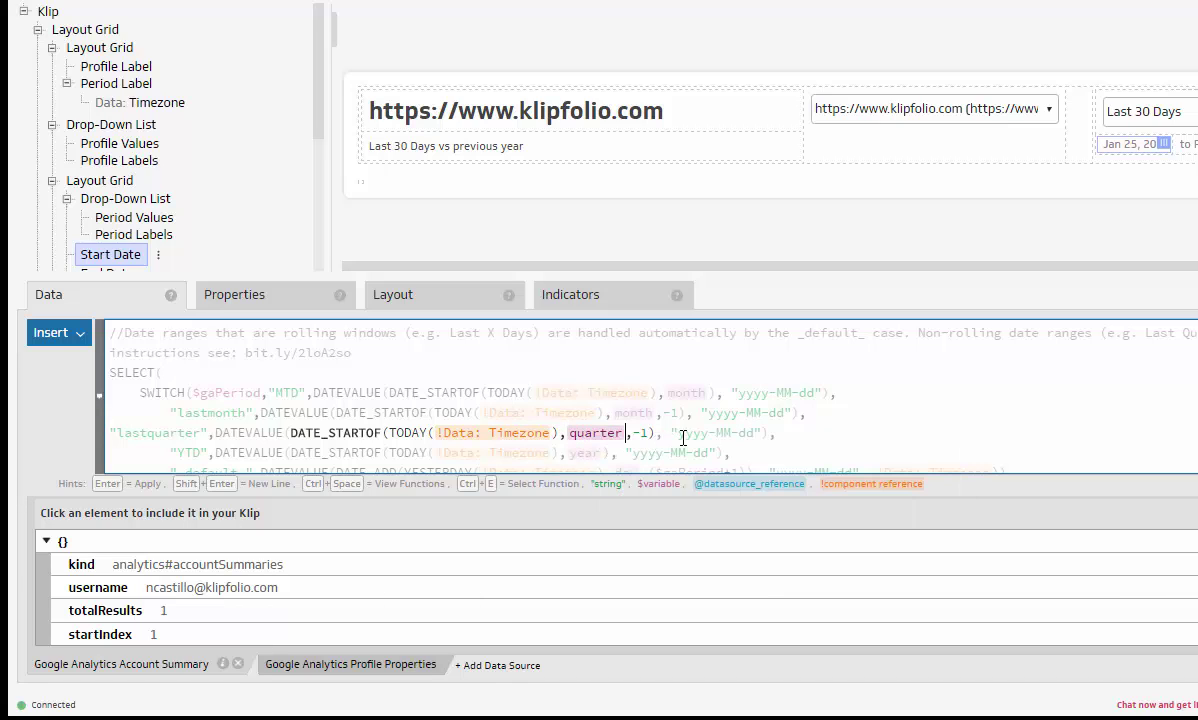
{"action": "left_click", "coordinate": [798, 436]}
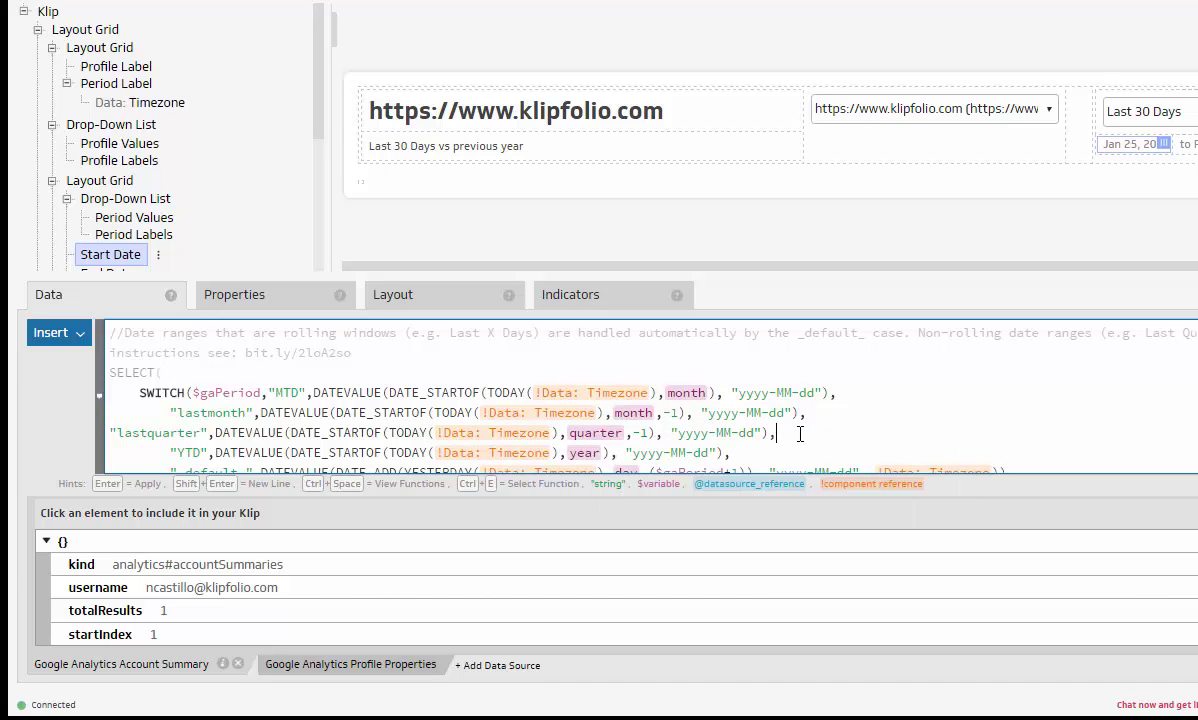
{"action": "left_click_drag", "start_coordinate": [749, 407], "coordinate": [119, 396]}
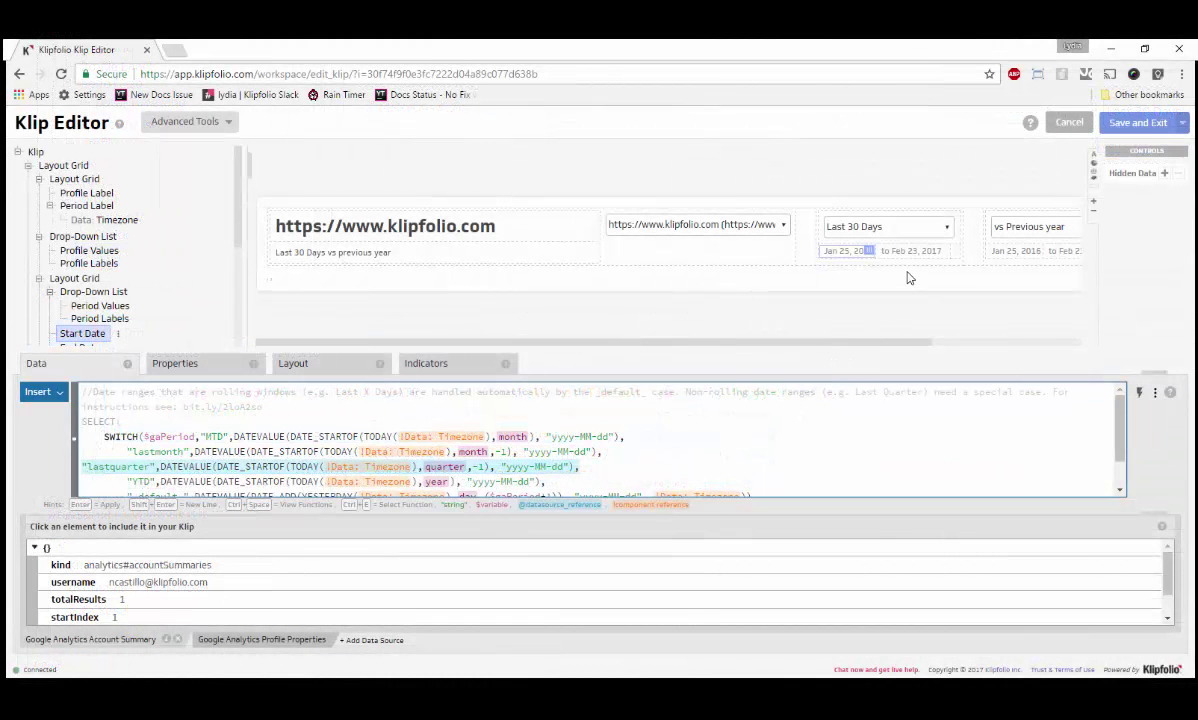
- Add a lastquarter case to the End Date formula using DATE_ENDOF with quarter, -1
{"action": "left_click", "coordinate": [906, 259]}
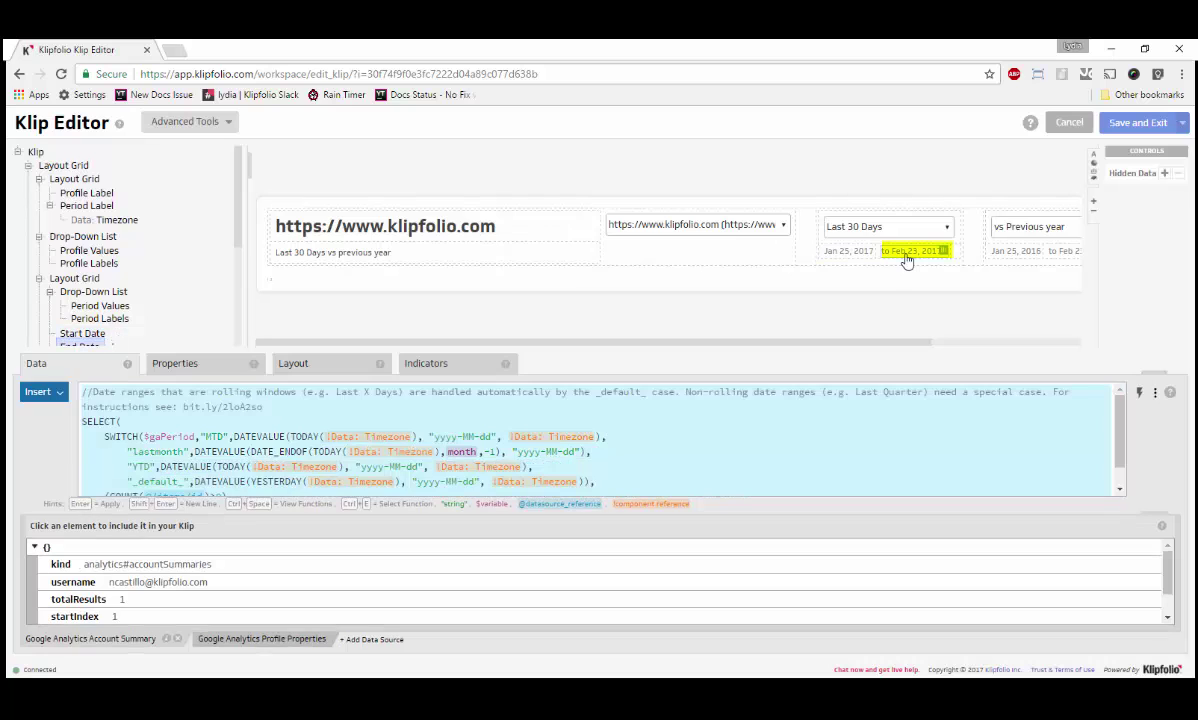
{"action": "left_click", "coordinate": [646, 455]}
{"action": "type", "text": "\"lastquarter\",DATEVALUE(DATE_STARTOF(TODAY(!Data: Timezone),quarter,-1), \"yyyy-MM-dd\"),"}
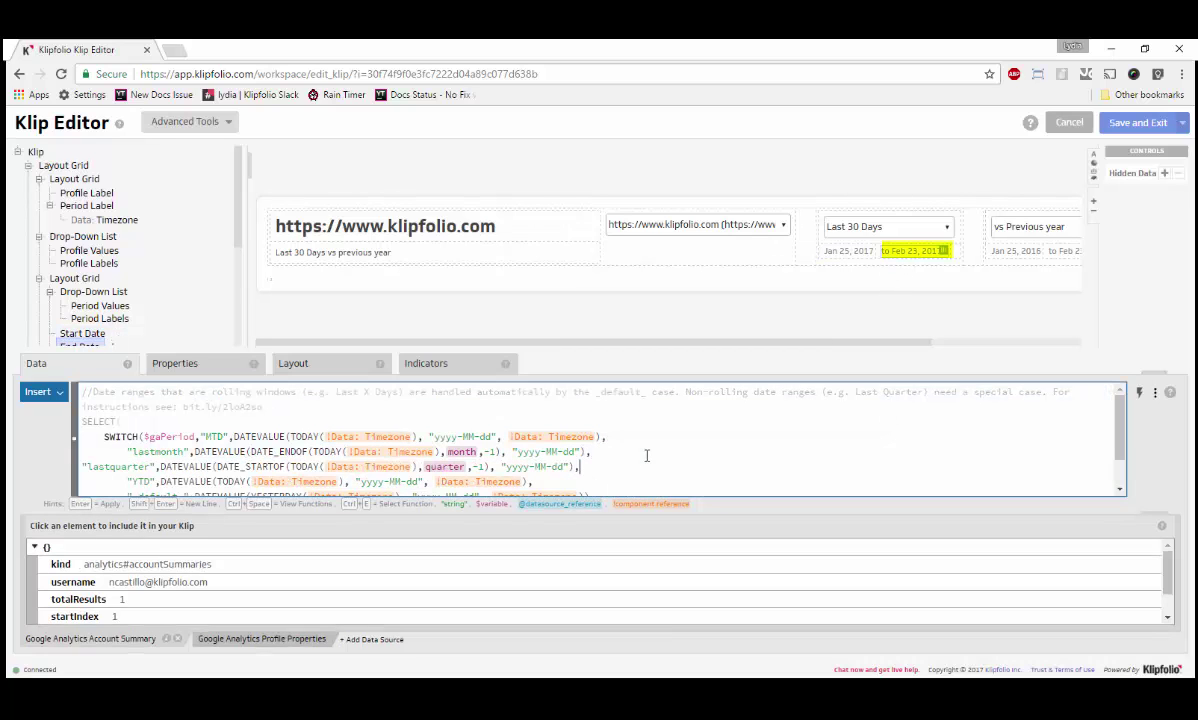
{"action": "left_click", "coordinate": [281, 467]}
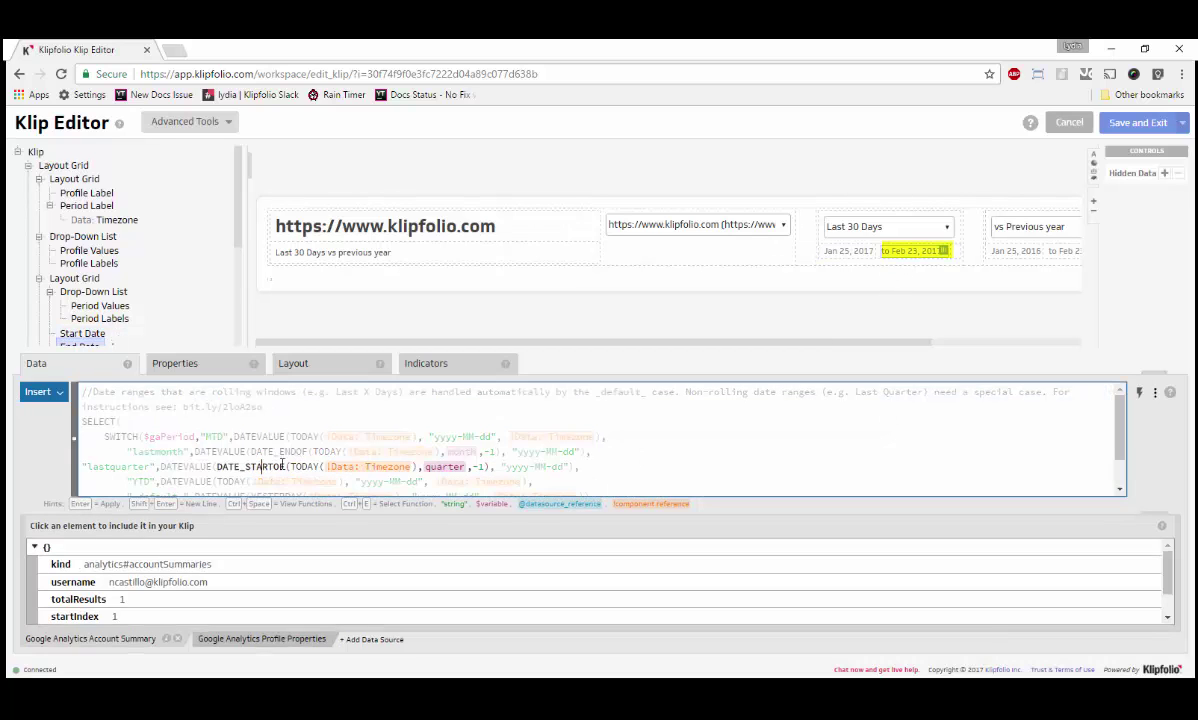
{"action": "key", "text": "BackSpace"}
{"action": "key", "text": "BackSpace"}
{"action": "key", "text": "BackSpace"}
{"action": "key", "text": "BackSpace"}
{"action": "key", "text": "BackSpace"}
{"action": "type", "text": "END"}
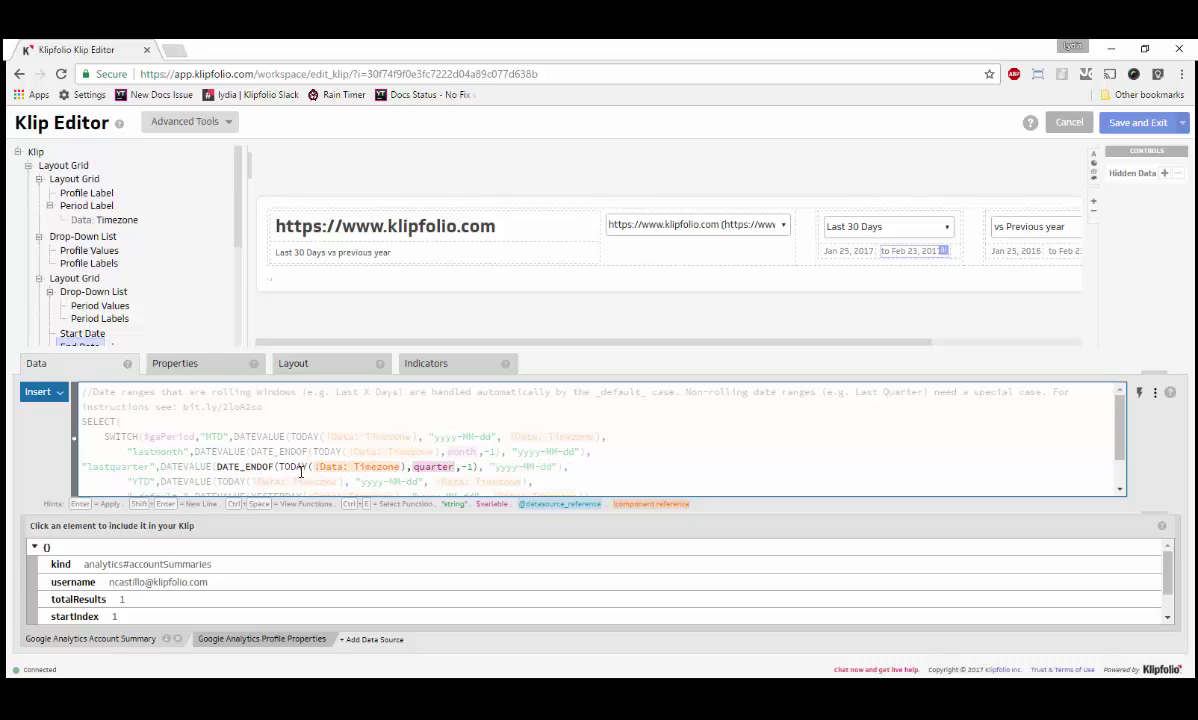
{"action": "left_click", "coordinate": [576, 466]}
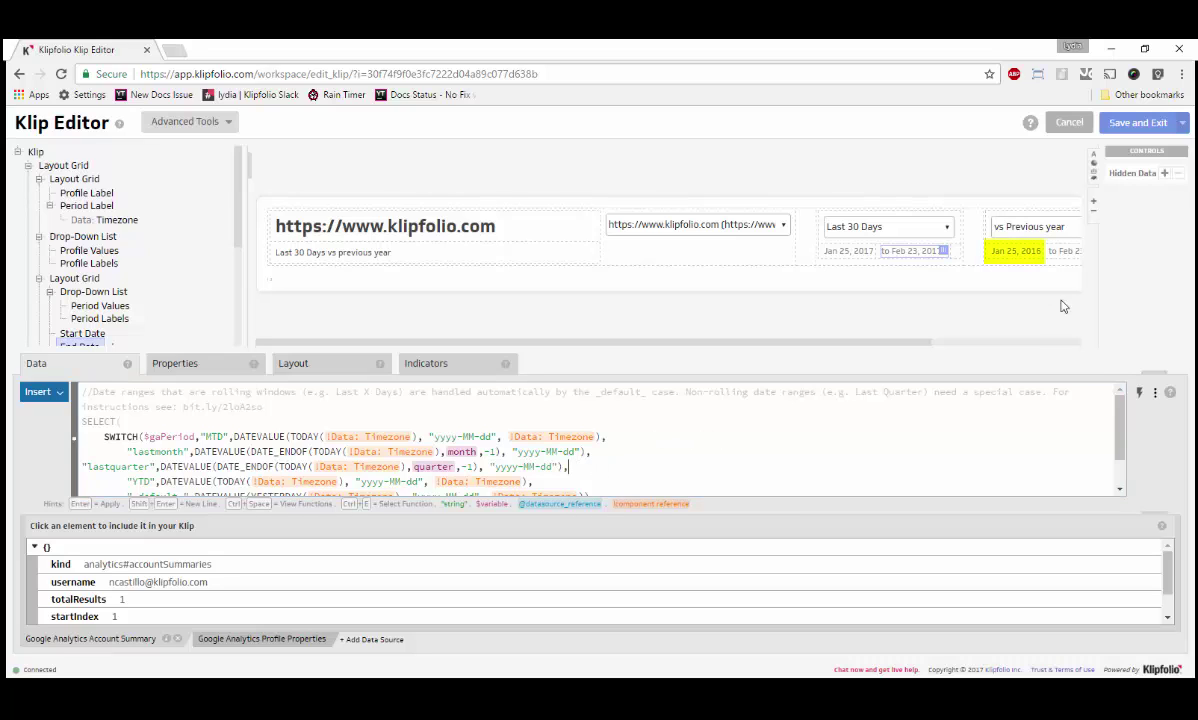
{"action": "left_click", "coordinate": [1015, 258]}
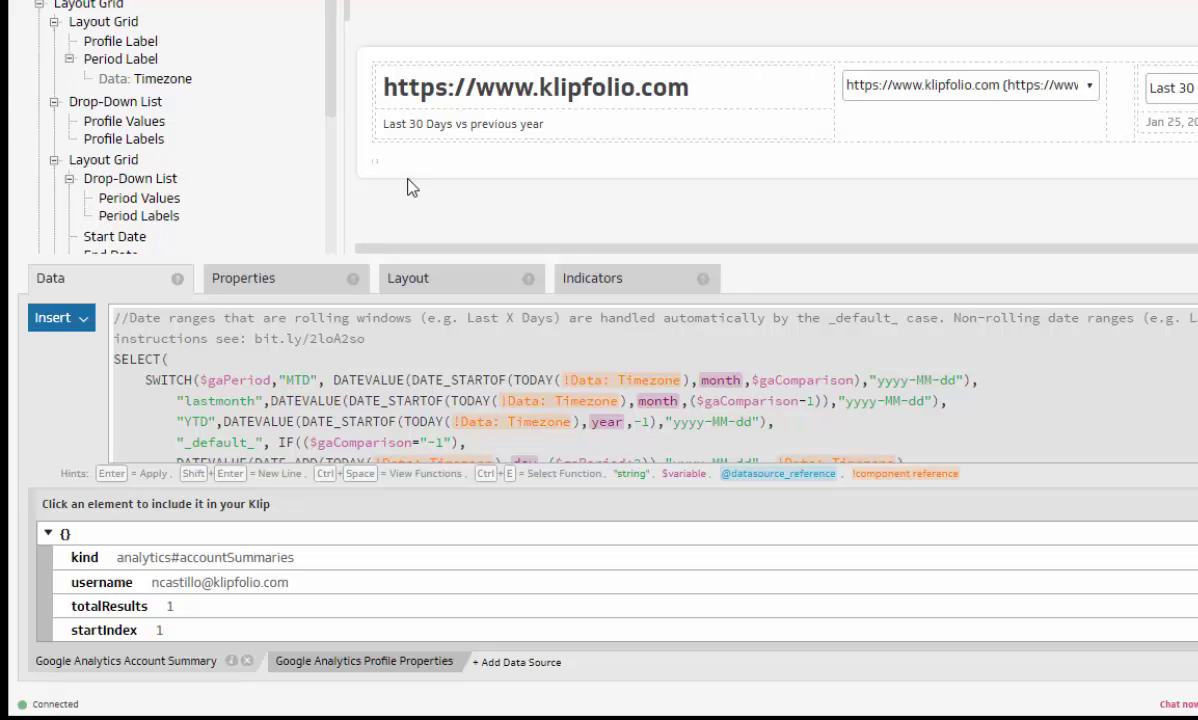
- Add a lastquarter case with quarter and IF($gaComparison=-1,"-2","-5") to the comparison start formula
{"action": "left_click", "coordinate": [972, 393]}
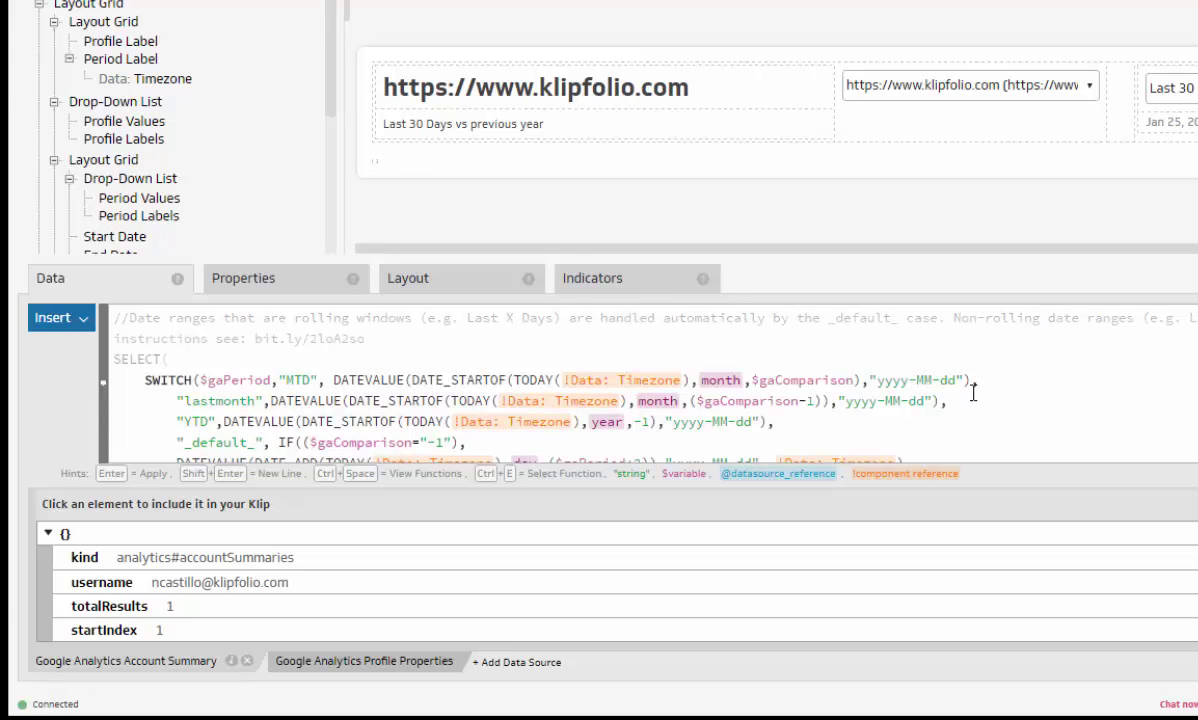
{"action": "key", "text": "shift+Return"}
{"action": "type", "text": "\"lastquarter\",DATEVALUE(DATE_STARTOF(TODAY(!Data: Timezone),quarter,IF($gaComparison=-1,\"-2\",\"-5\")),\"yyyy-MM-dd\"),"}
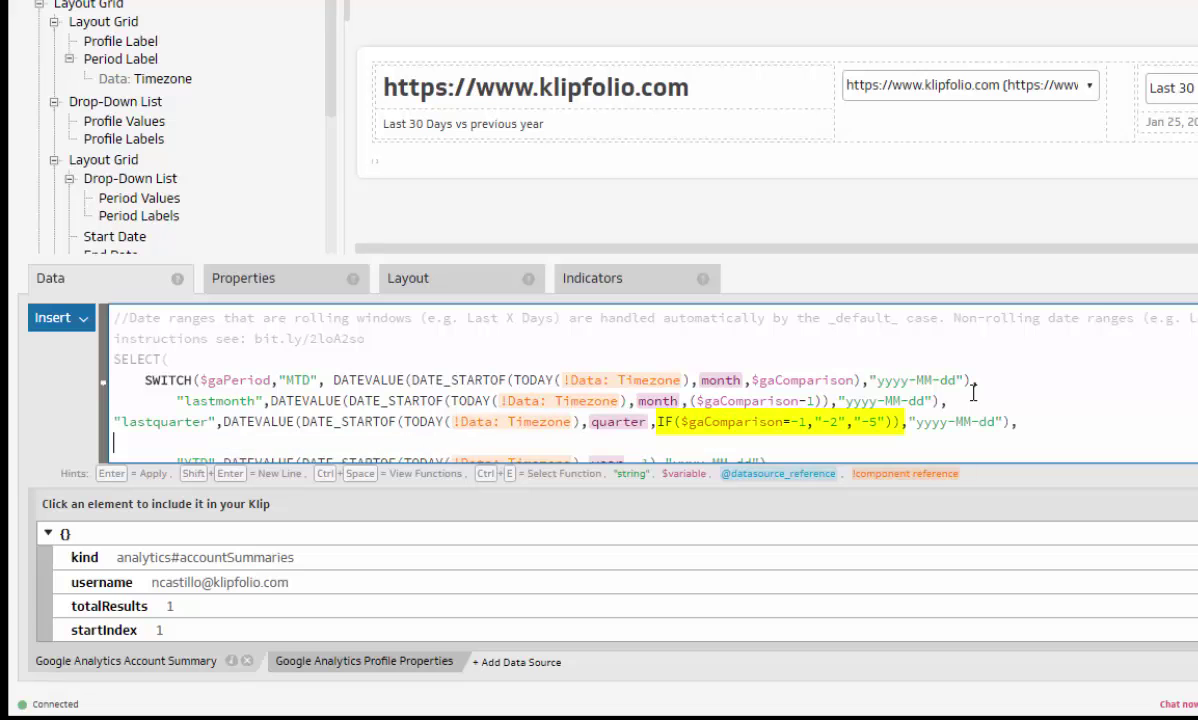
{"action": "key", "text": "BackSpace"}
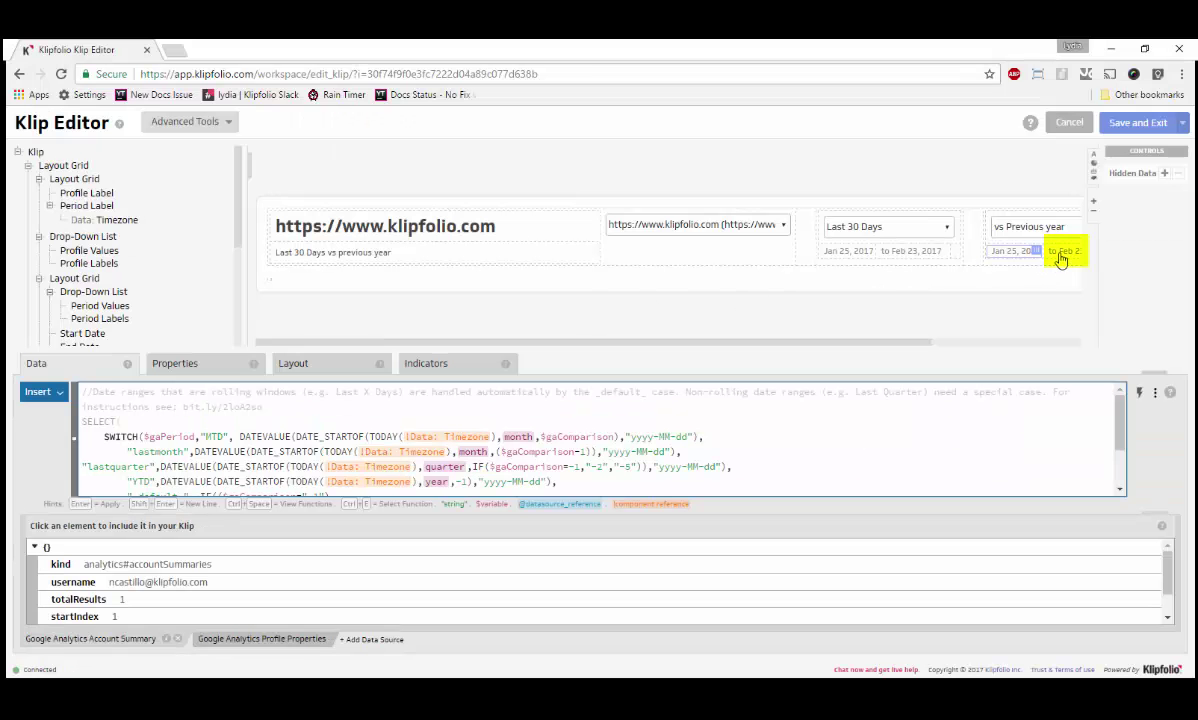
{"action": "left_click", "coordinate": [1062, 252]}
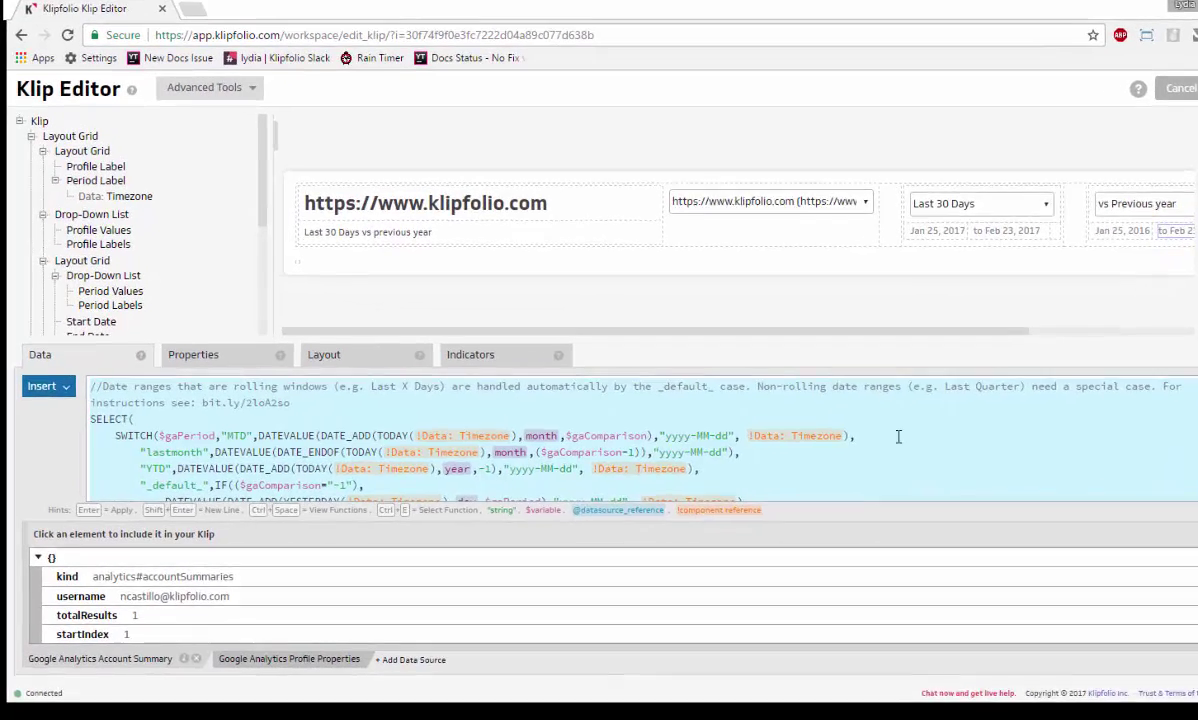
- Add a DATE_ENDOF lastquarter case after lastmonth in the comparison end formula, then save the Klip
{"action": "left_click", "coordinate": [740, 451]}
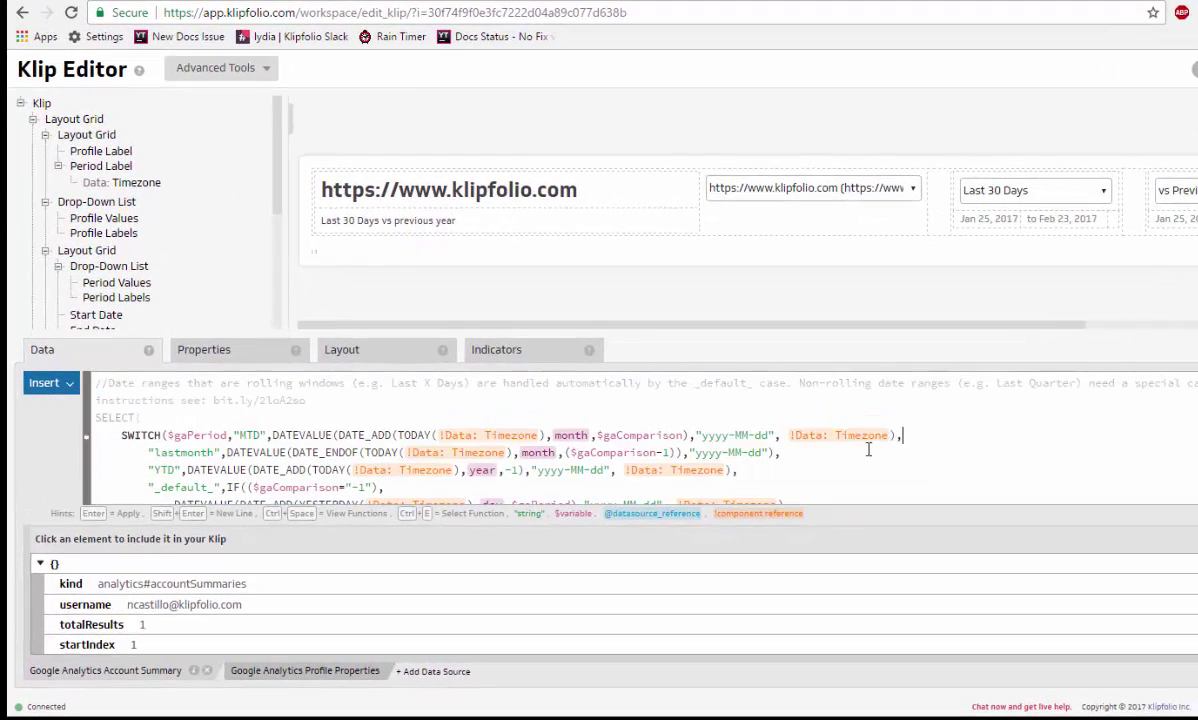
{"action": "key", "text": "shift+Return"}
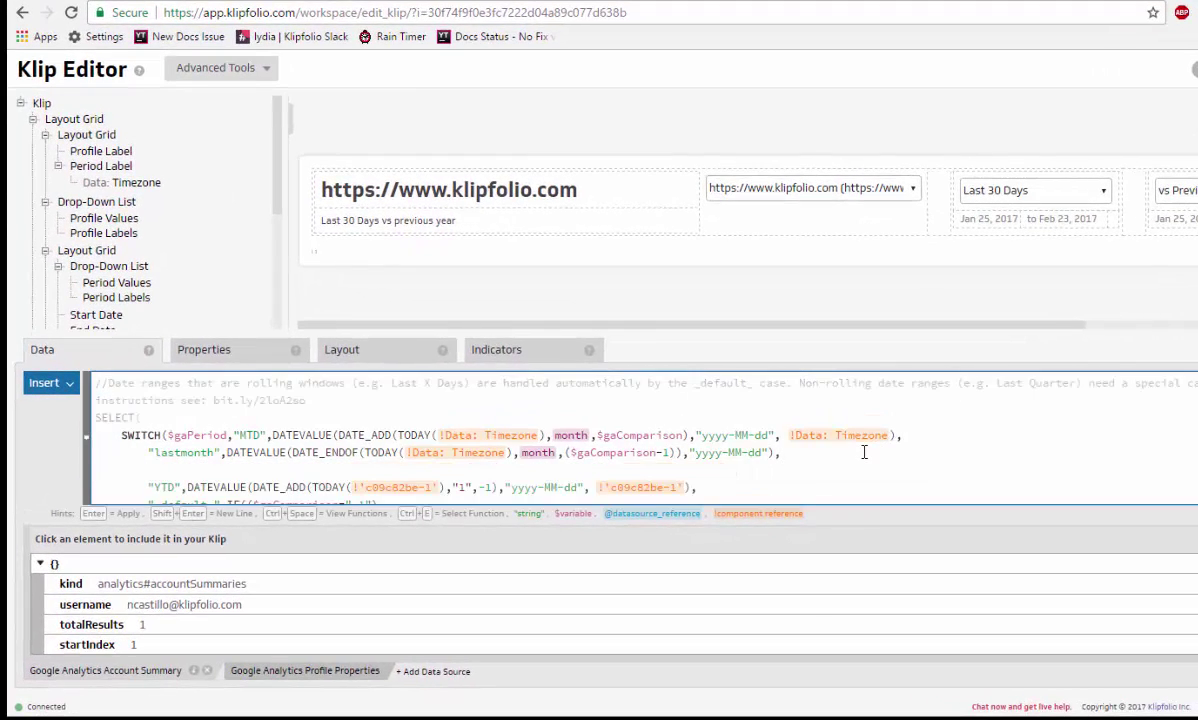
{"action": "type", "text": "\"lastquarter\",DATEVALUE(DATE_ENDOF(TODAY(!Data: Timezone),quarter,IF($gaComparison=-1,\"-2\",\"-5\")),\"yyyy-MM-dd\"),"}
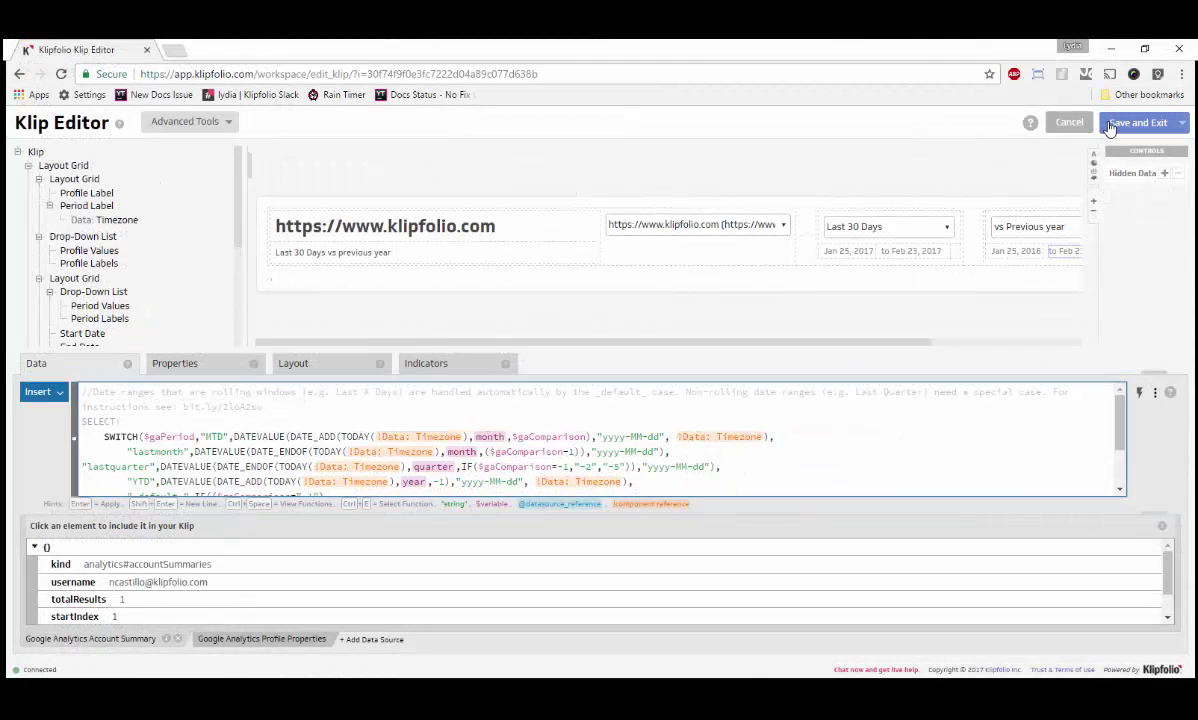
{"action": "left_click", "coordinate": [1112, 124]}
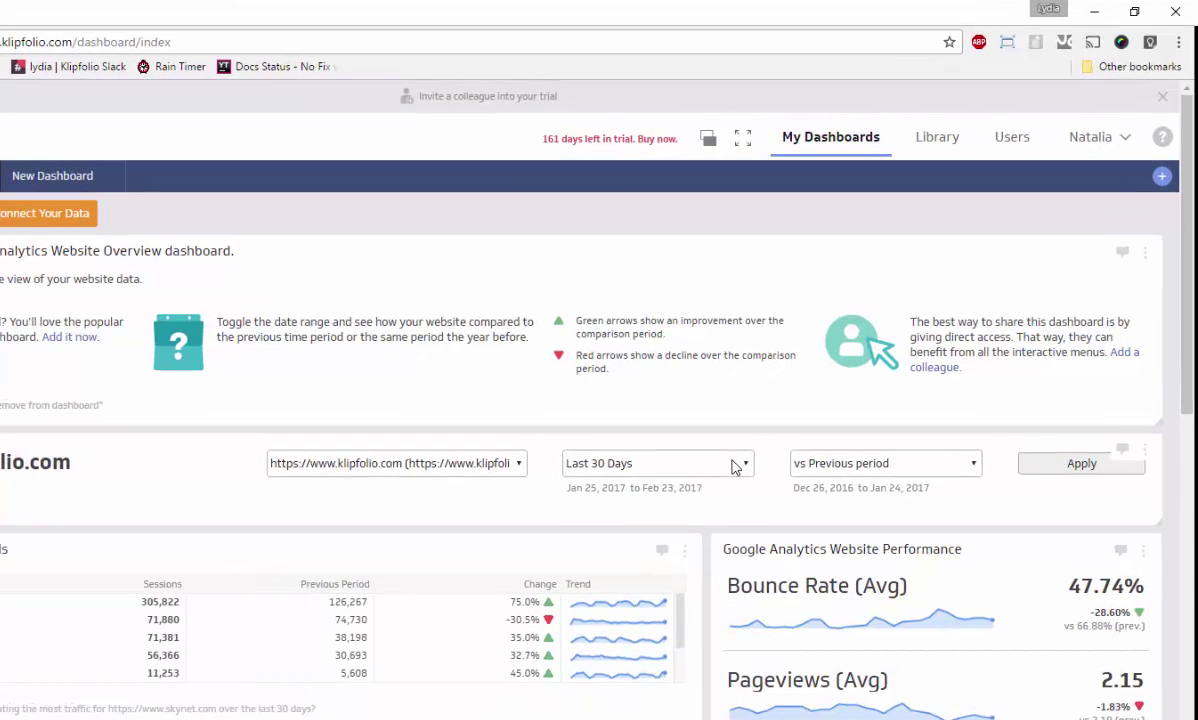
- Set the dashboard date range to Last Quarter, compared against the previous year
{"action": "left_click", "coordinate": [735, 467]}
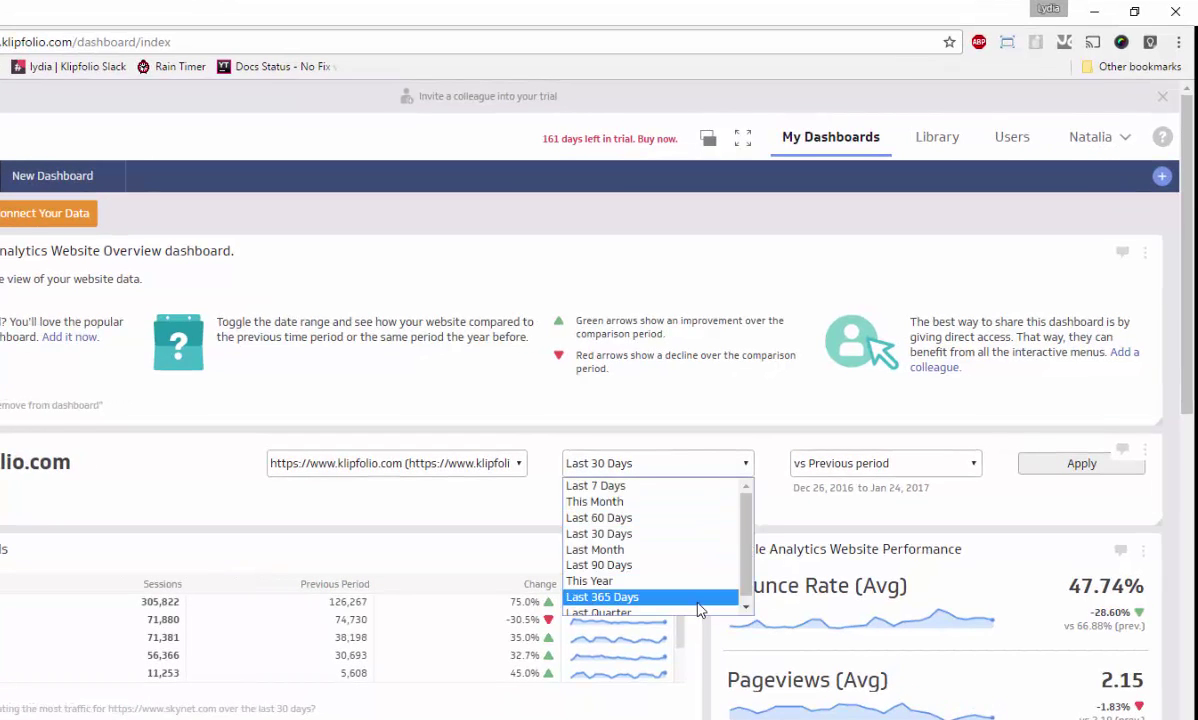
{"action": "scroll", "coordinate": [690, 591], "scroll_direction": "down", "scroll_amount": 1}
{"action": "left_click", "coordinate": [645, 608]}
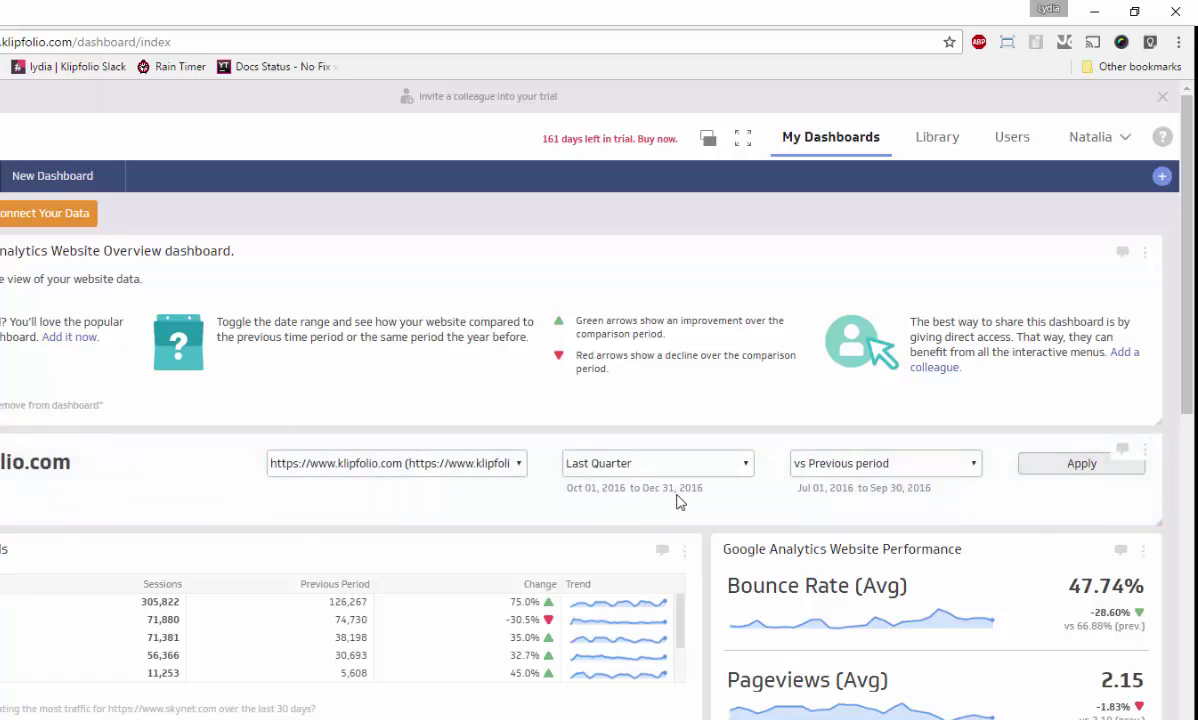
{"action": "left_click", "coordinate": [840, 465]}
{"action": "left_click", "coordinate": [846, 500]}
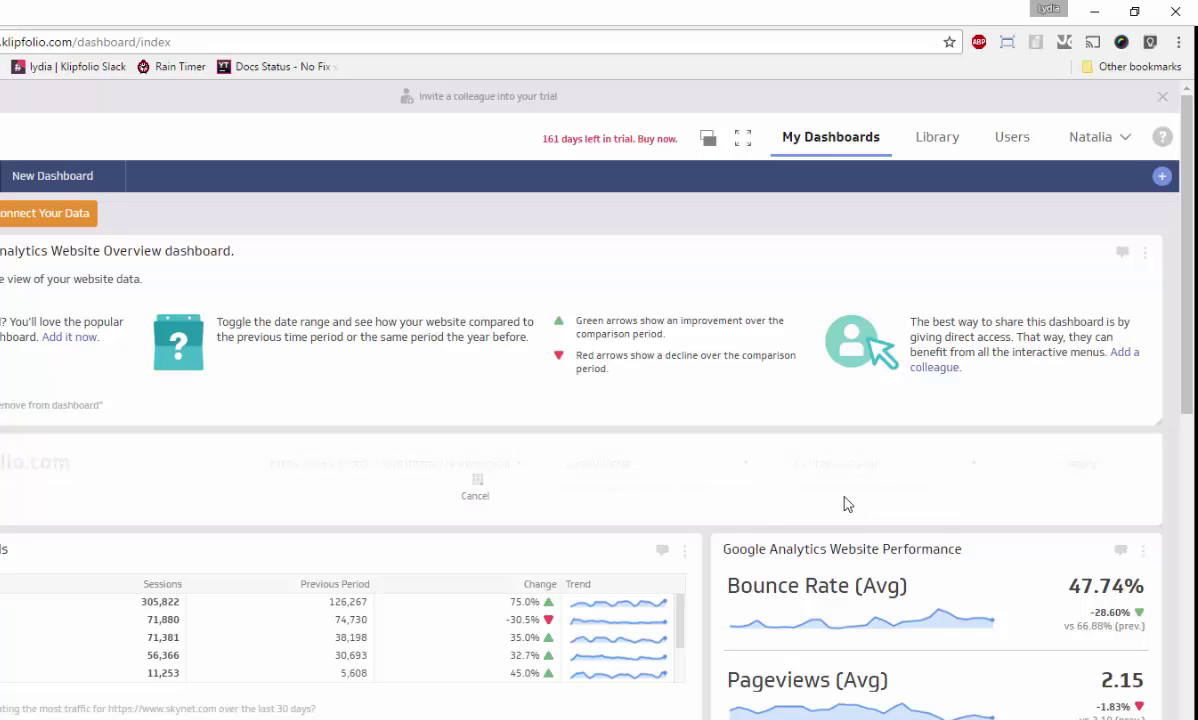